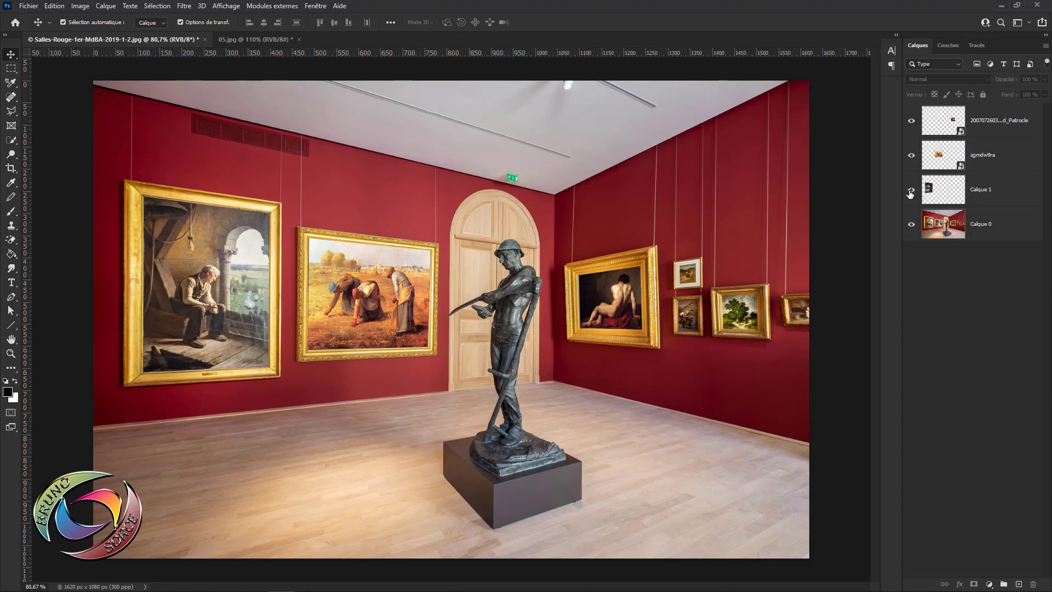
Compare the finished museum gallery and subway billboard composites by toggling the visibility of their inserted pictures.
left_click(912, 191)
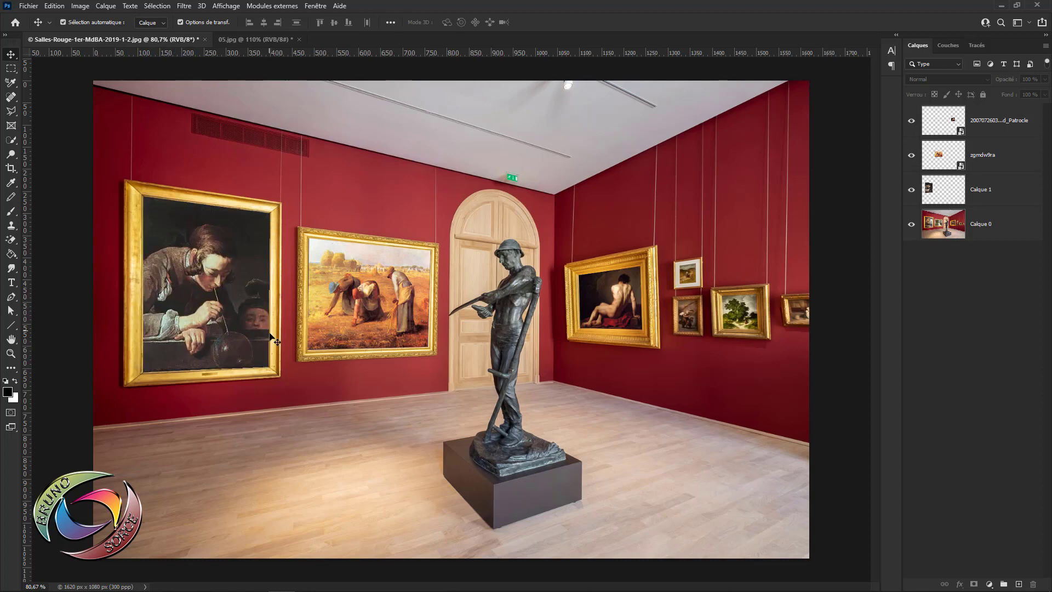
left_click(259, 41)
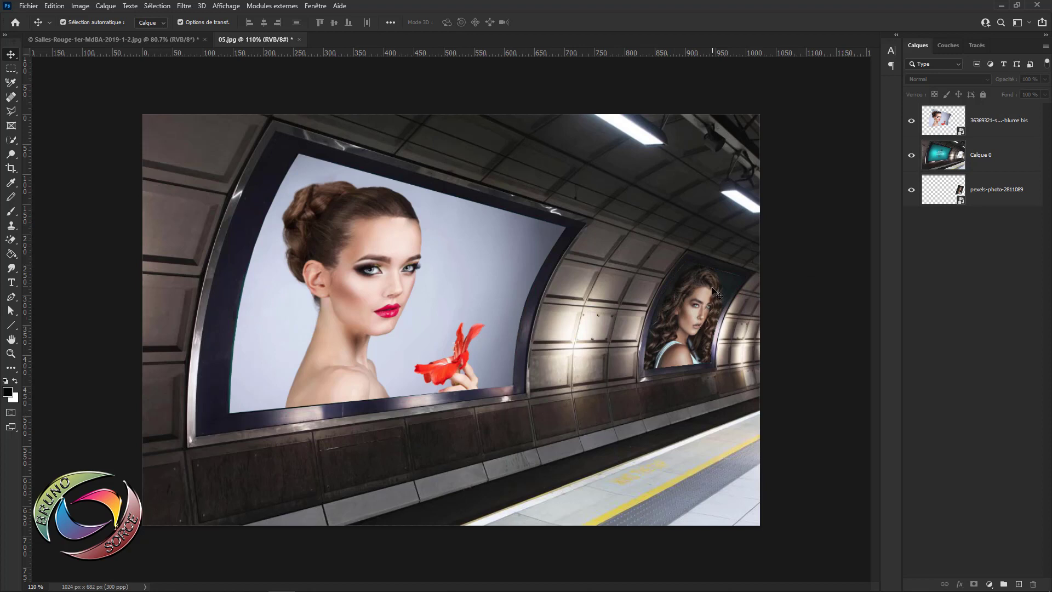
left_click(912, 191)
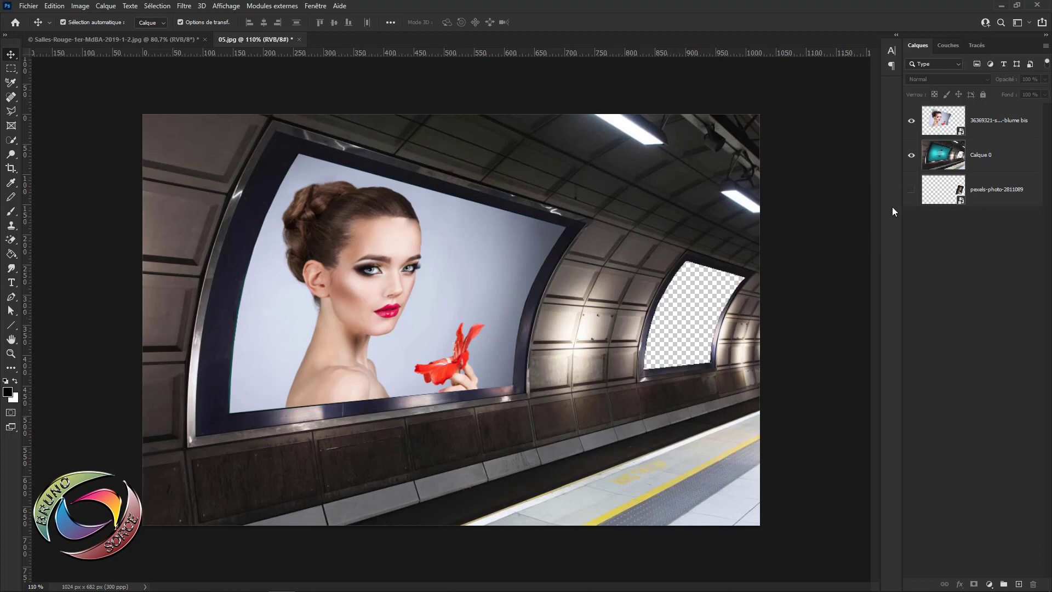
left_click(911, 191)
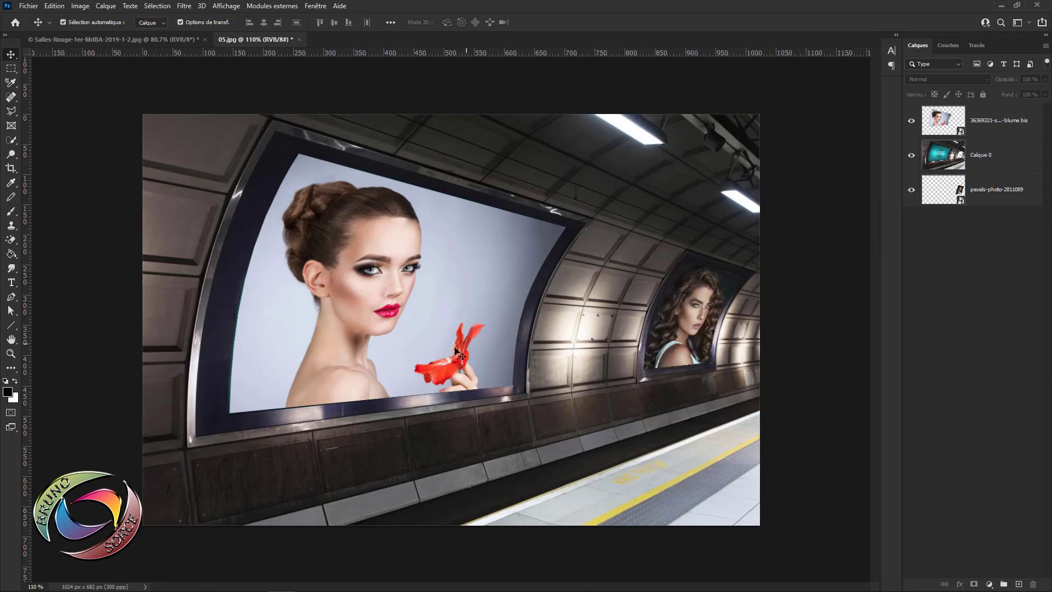
left_click(143, 41)
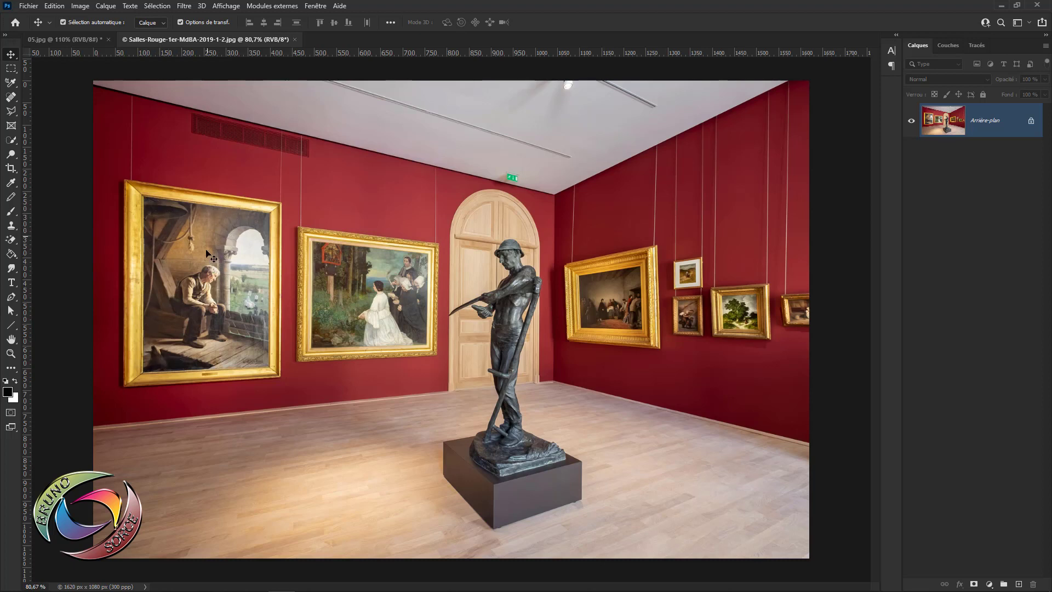
Place the 9__bulle_de_savon1739_Chardin image, scale it to 32.88%, and align its upper-left corner with the large left painting's frame opening.
left_click(28, 6)
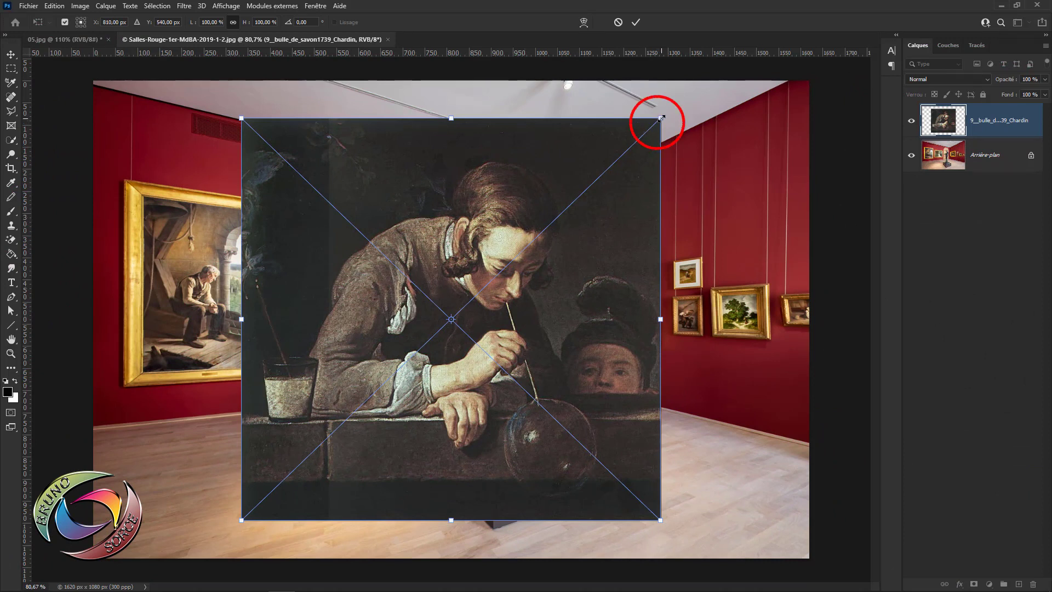
left_click_drag(661, 117, 379, 388)
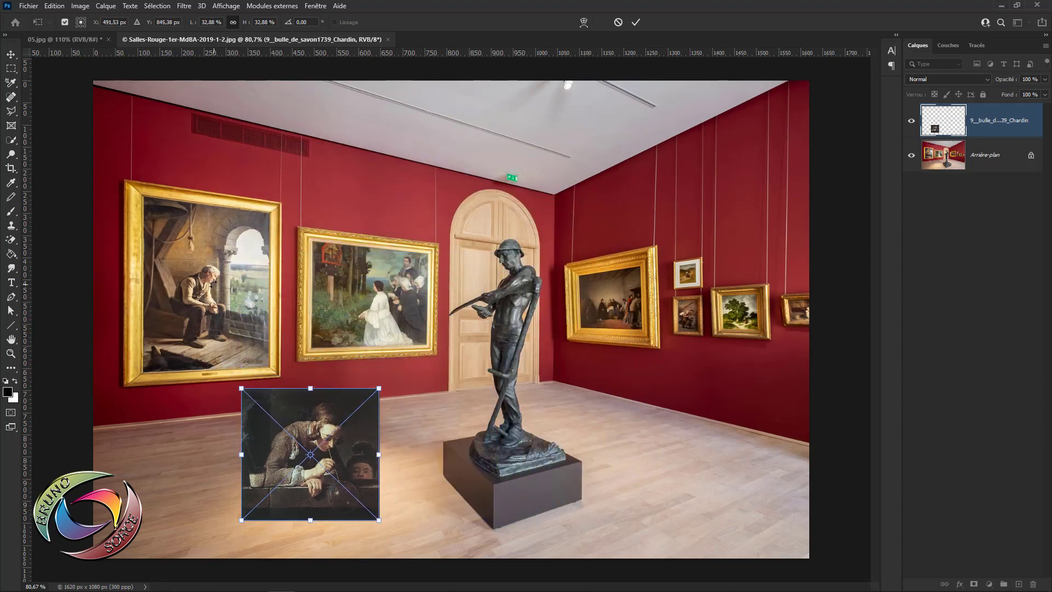
scroll(185, 273, "up", 5)
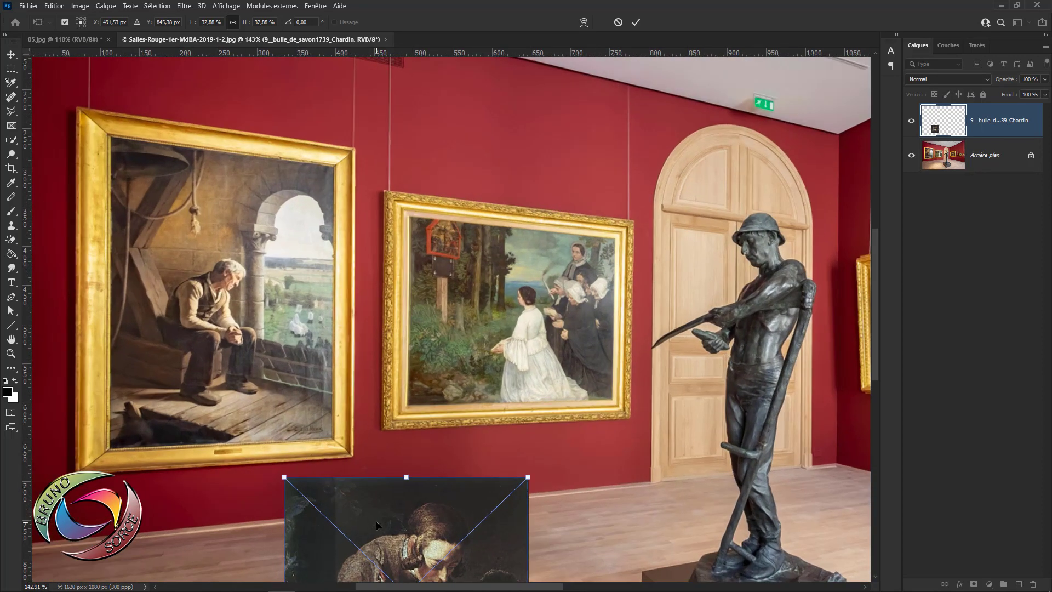
mouse_move(376, 521)
left_mouse_down()
mouse_move(308, 413)
mouse_move(260, 256)
mouse_move(211, 201)
left_mouse_up()
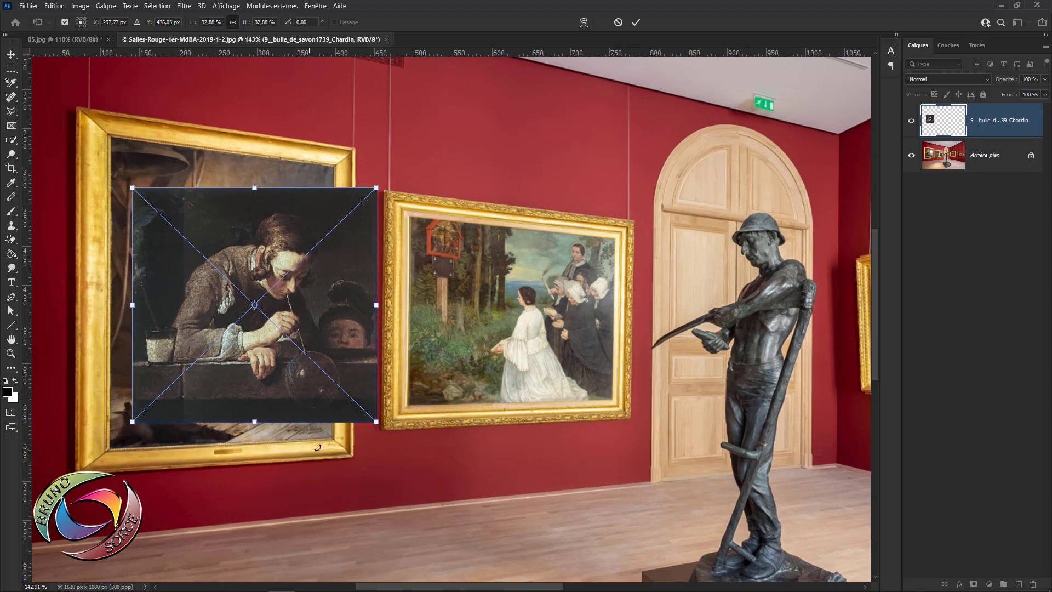
mouse_move(184, 229)
left_mouse_down()
mouse_move(163, 169)
mouse_move(293, 214)
mouse_move(279, 189)
left_mouse_up()
Distort the Chardin image corner by corner to fit the inner edges of the large left frame, and apply the transformation.
scroll(159, 173, "up", 6)
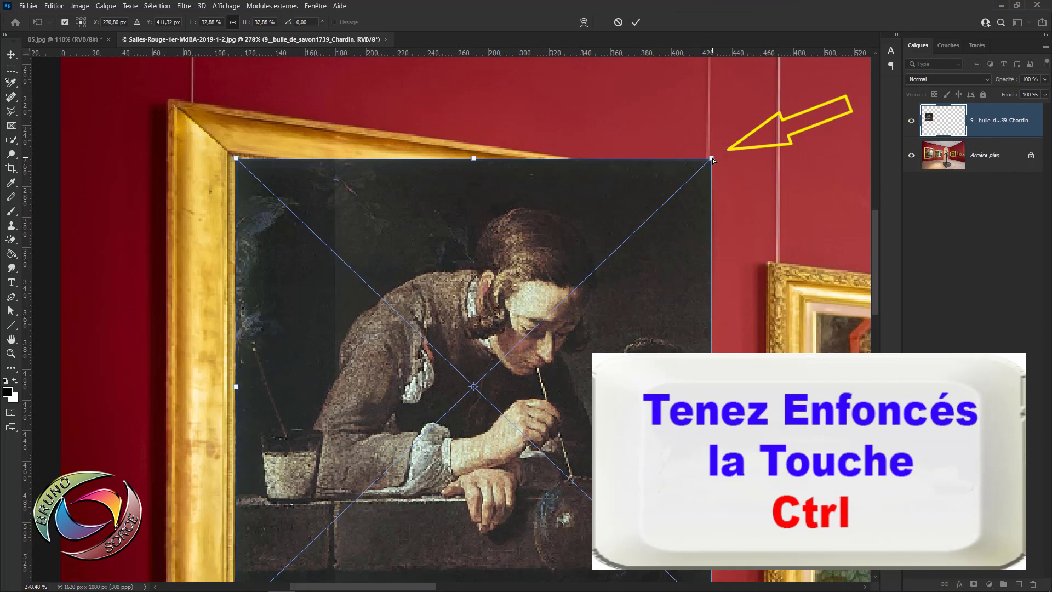
mouse_move(713, 160)
left_mouse_down()
mouse_move(643, 188)
mouse_move(566, 254)
mouse_move(663, 254)
mouse_move(670, 217)
left_mouse_up()
scroll(333, 302, "down", 10)
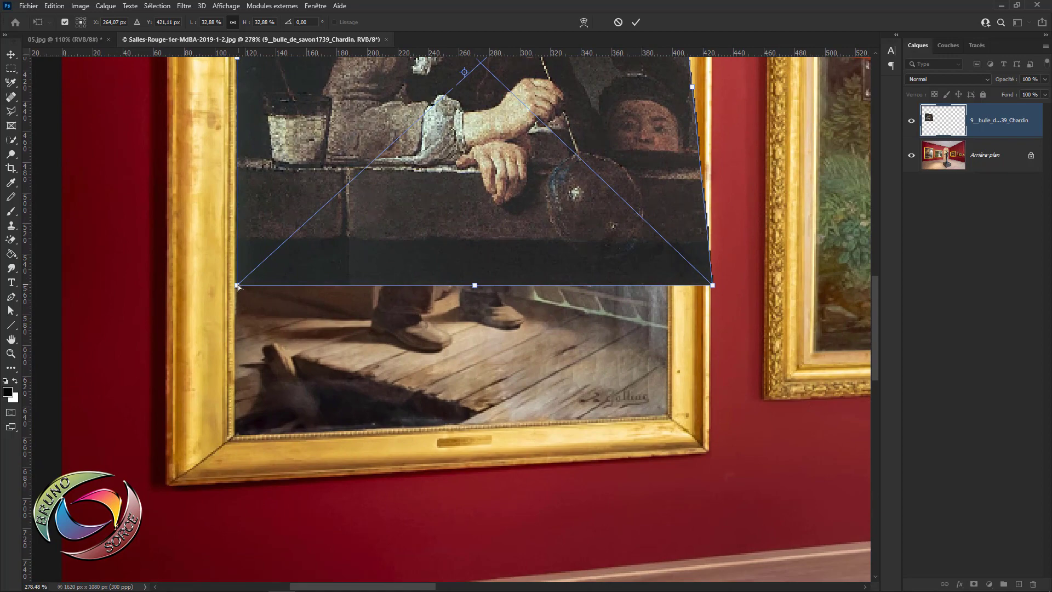
left_click_drag(238, 291, 238, 444)
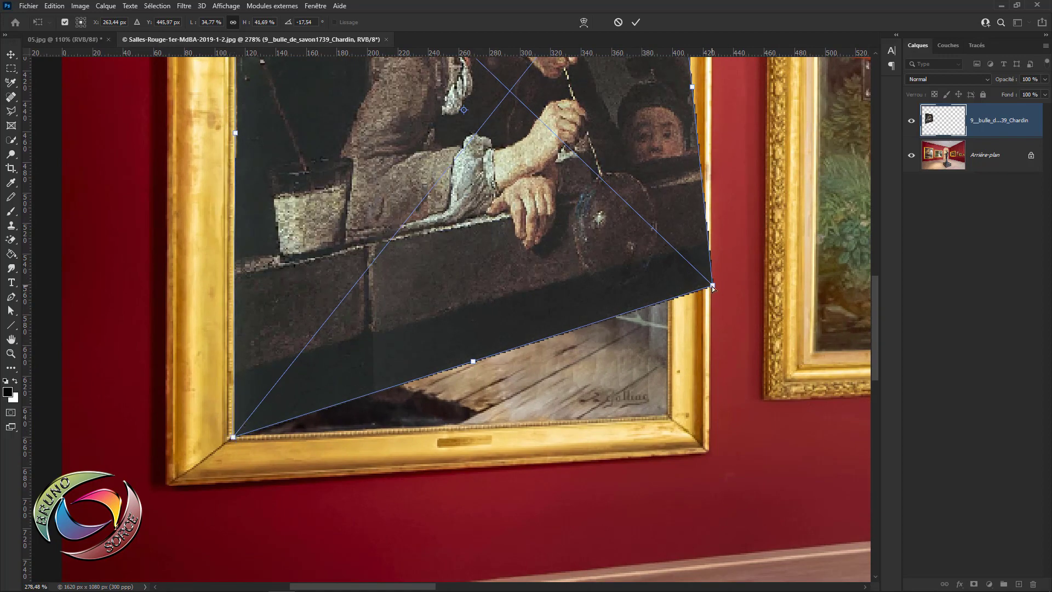
left_click_drag(712, 285, 669, 415)
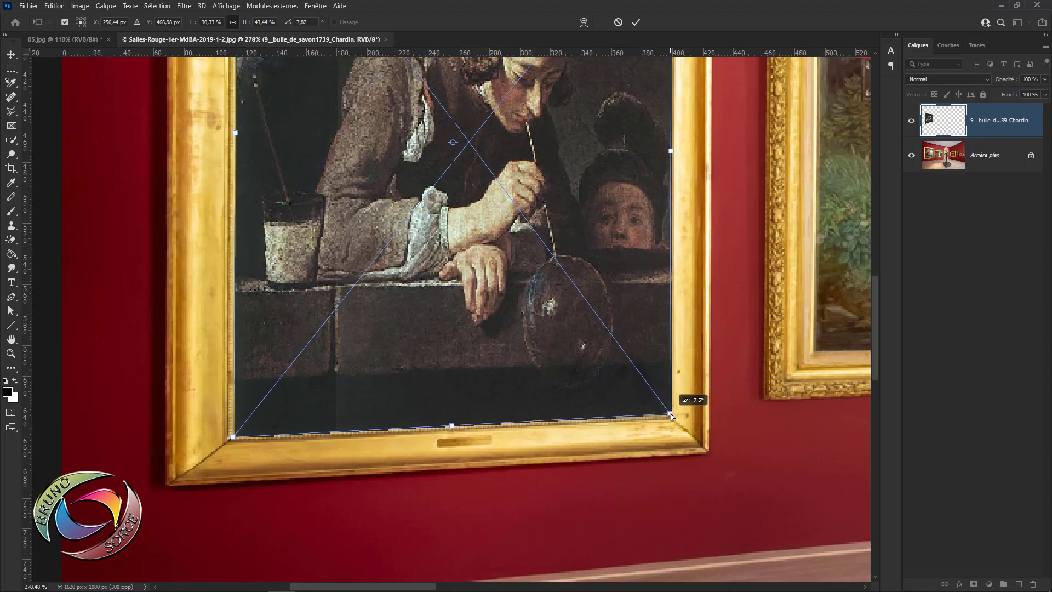
left_click(634, 22)
scroll(569, 151, "down", 5)
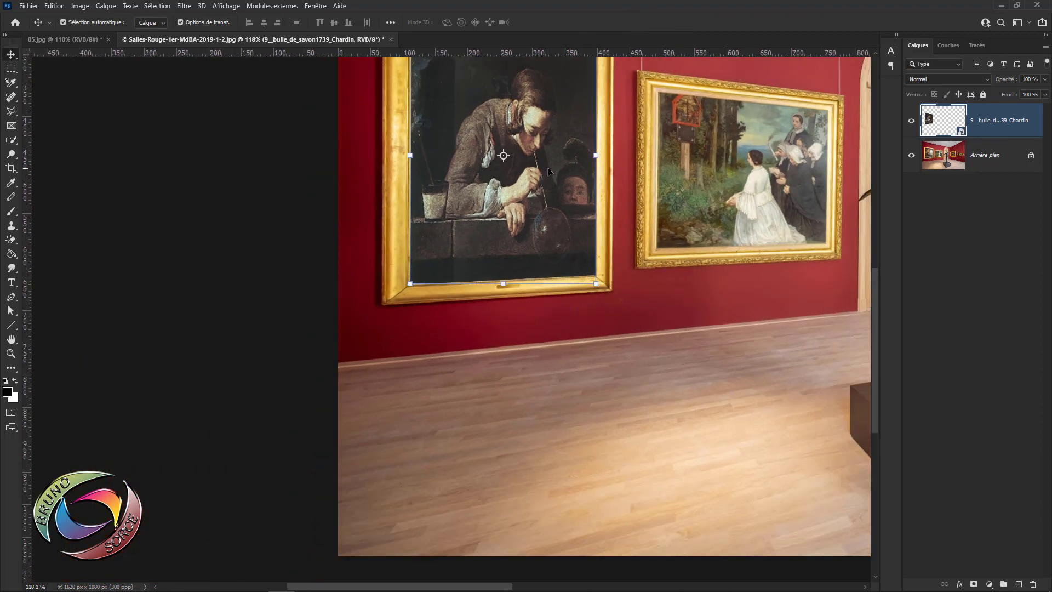
scroll(548, 172, "down", 2)
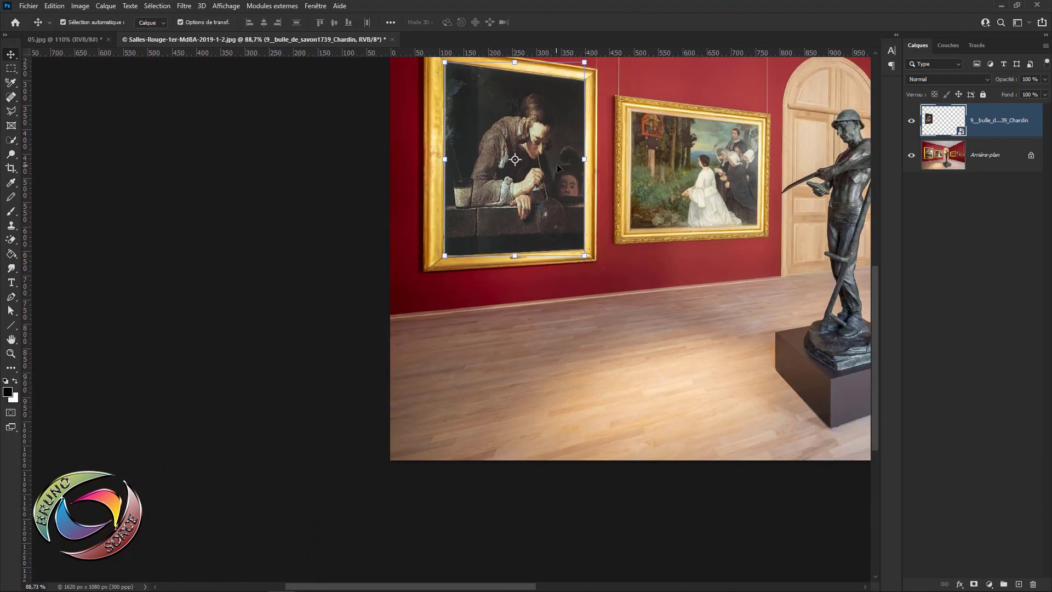
left_click(678, 87)
left_click_drag(679, 85, 460, 183)
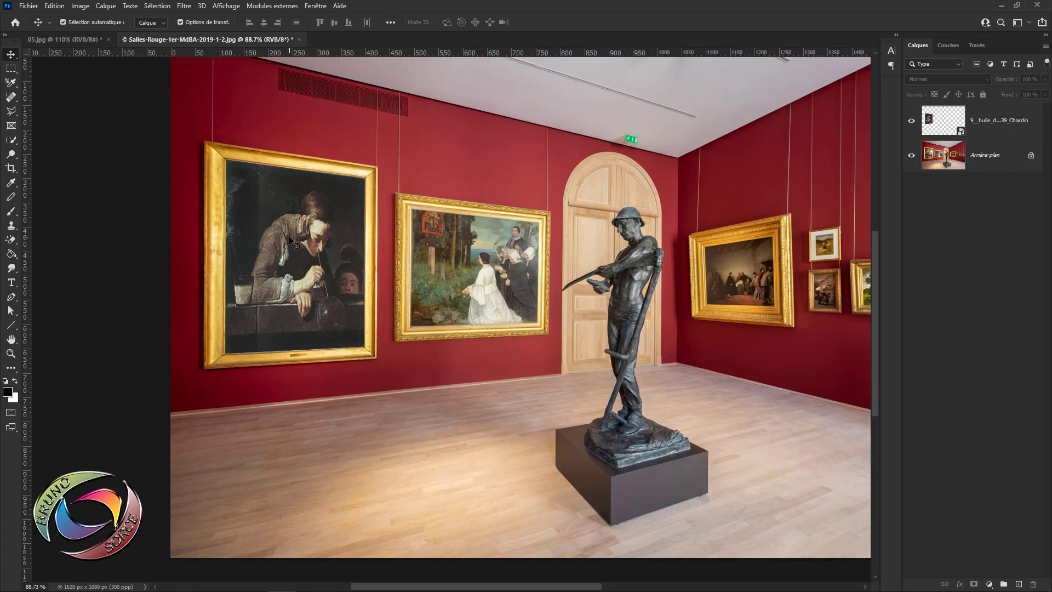
left_click(341, 274)
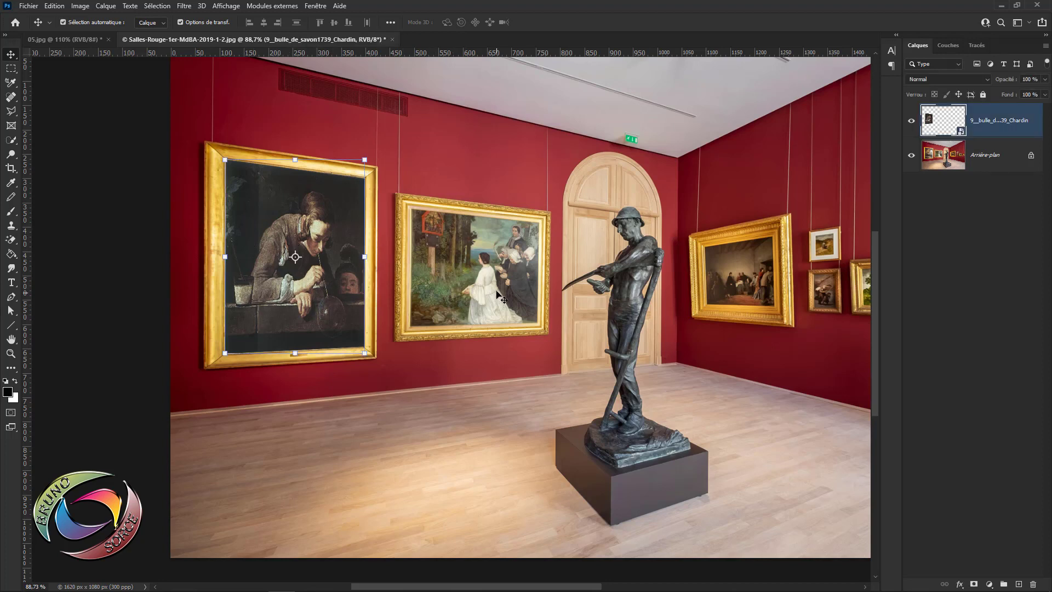
Outline the canvas inside the large gold frame on the right wall with the Polygonal Lasso.
scroll(510, 307, "up", 1)
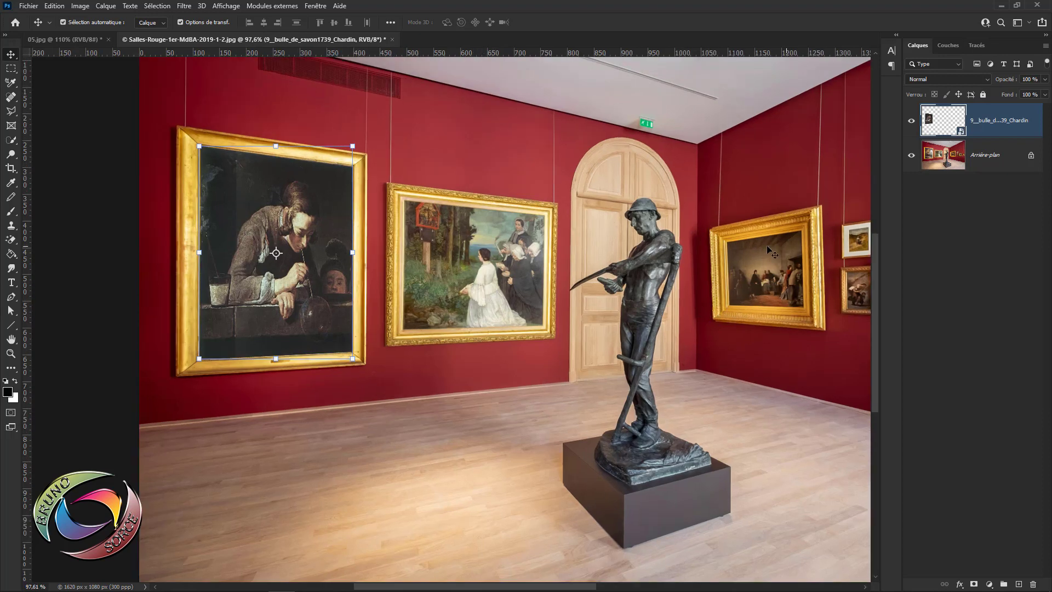
left_click_drag(751, 296, 509, 303)
scroll(547, 286, "up", 1)
scroll(548, 290, "up", 8)
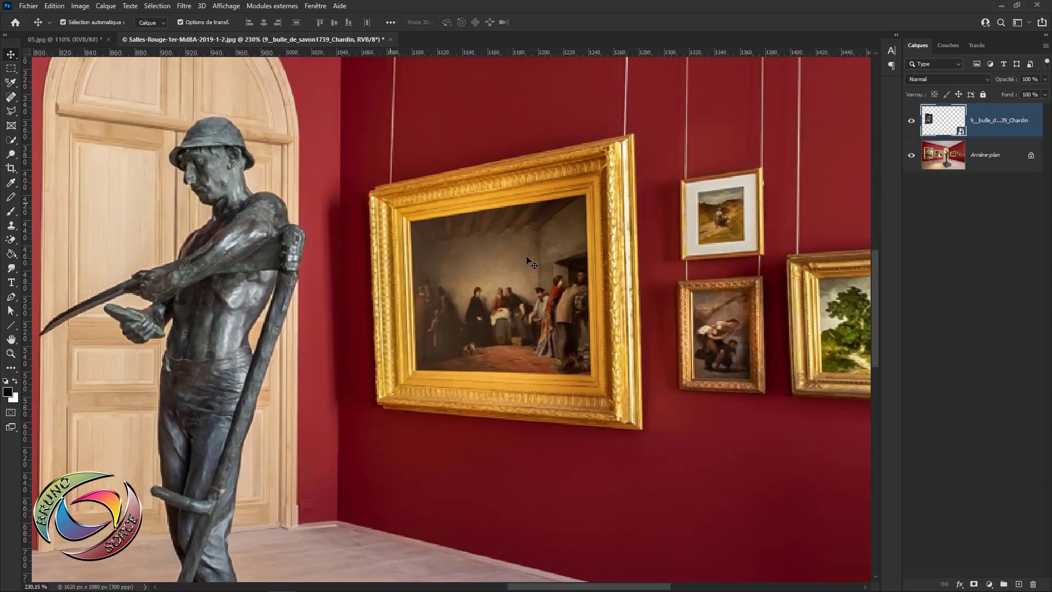
scroll(483, 315, "up", 2)
scroll(483, 315, "up", 1)
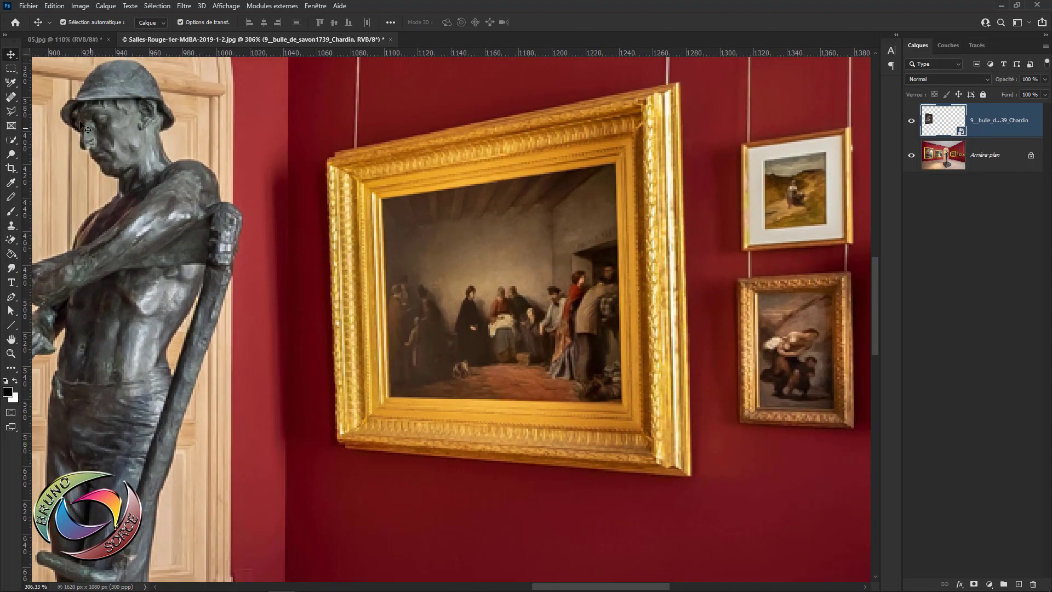
left_click(17, 118)
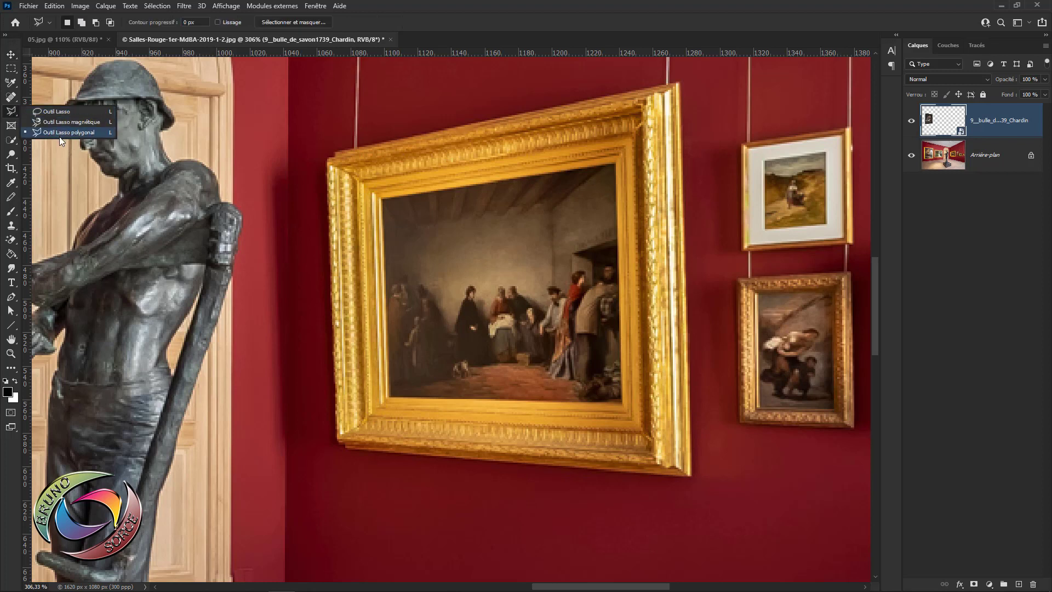
left_click(58, 134)
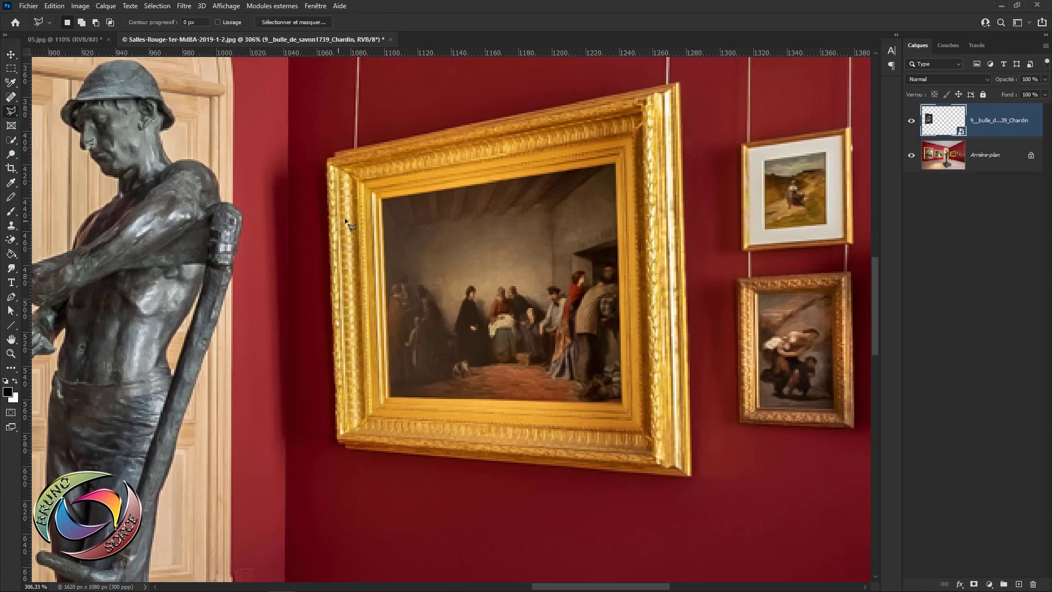
left_click(383, 200)
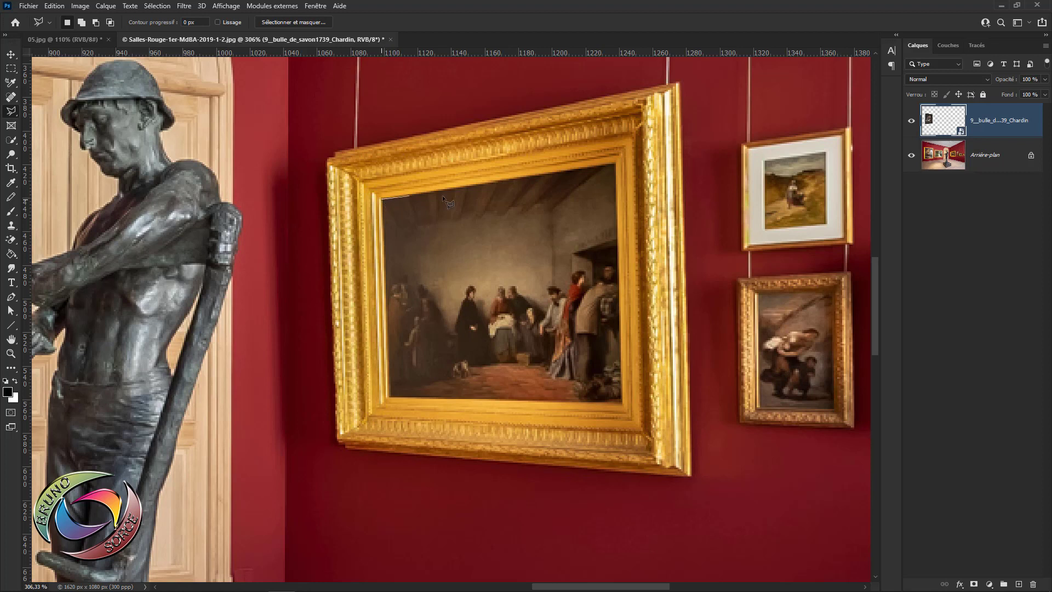
left_click(616, 163)
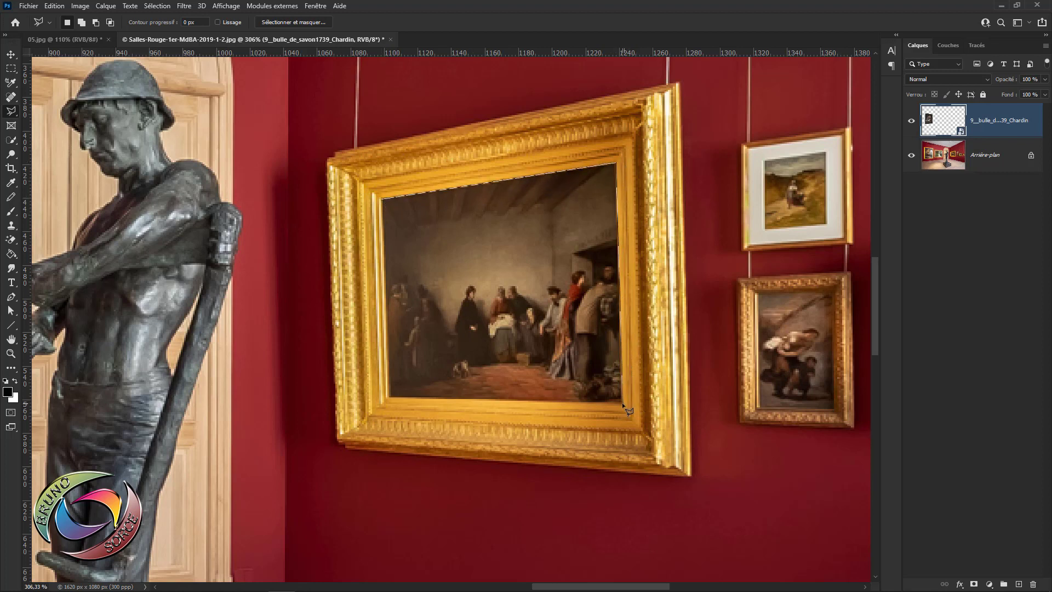
left_click(624, 404)
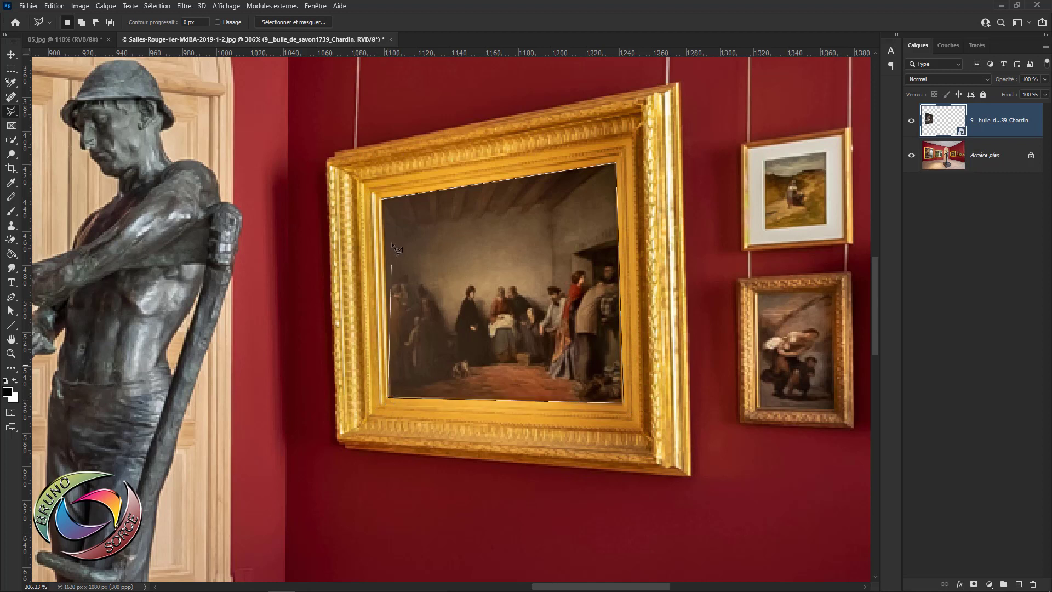
left_click(384, 203)
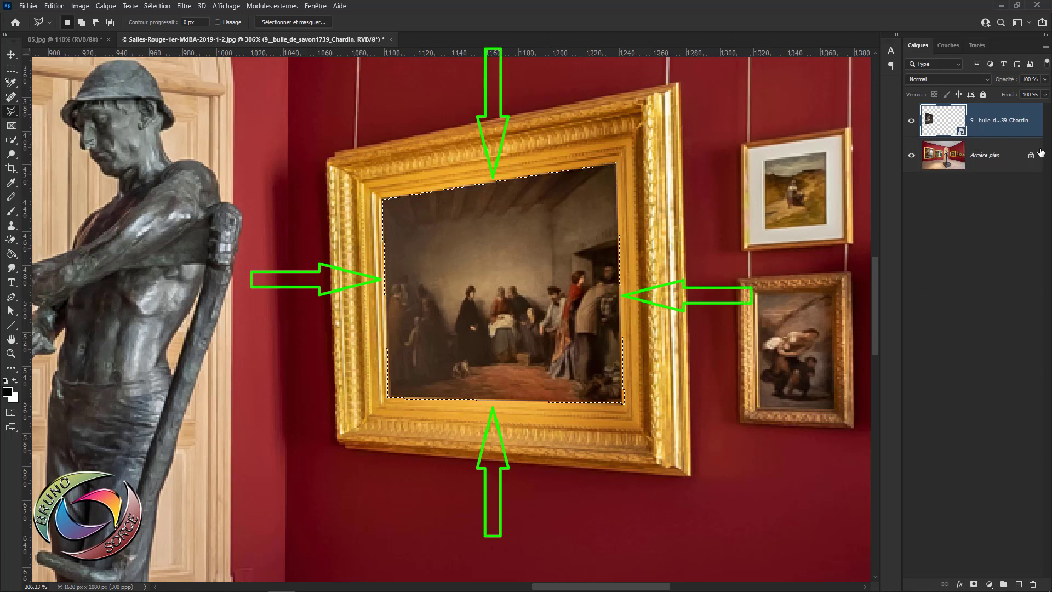
Unlock the background layer, delete the selected canvas area from it, and deselect.
left_click(1007, 165)
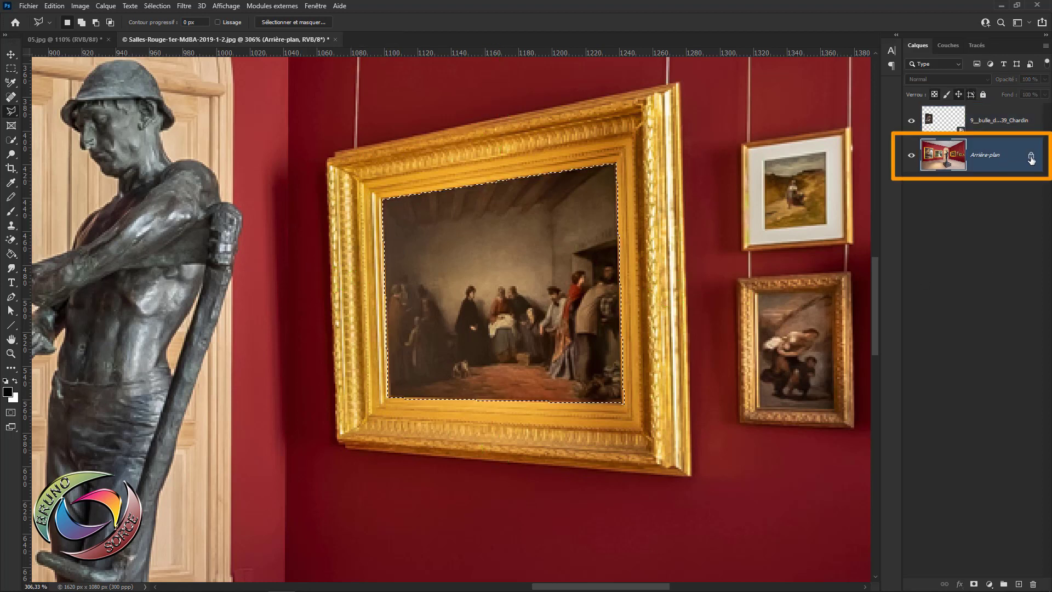
left_click(1031, 158)
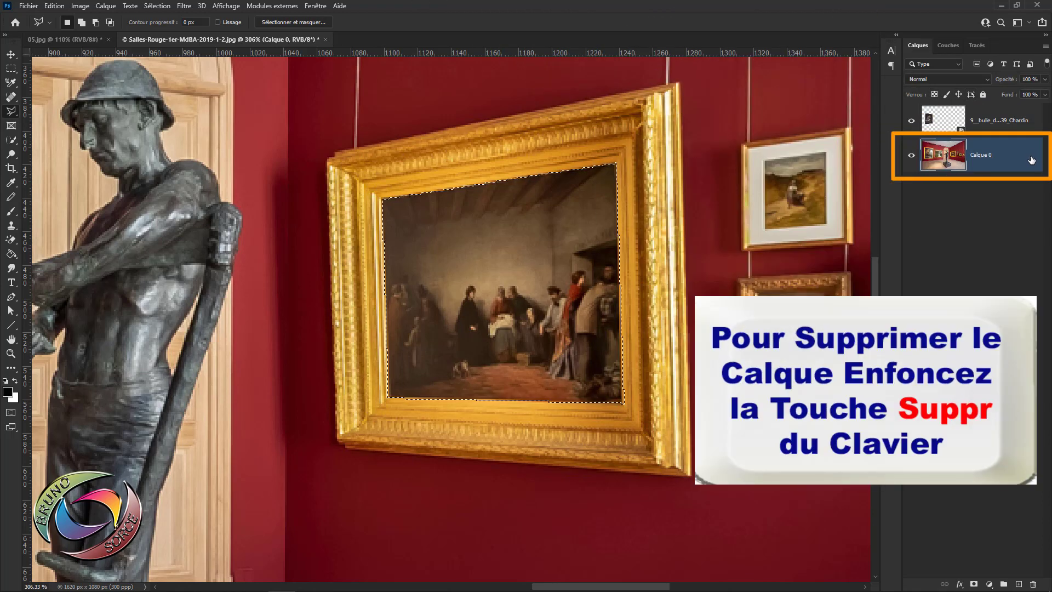
key("Delete")
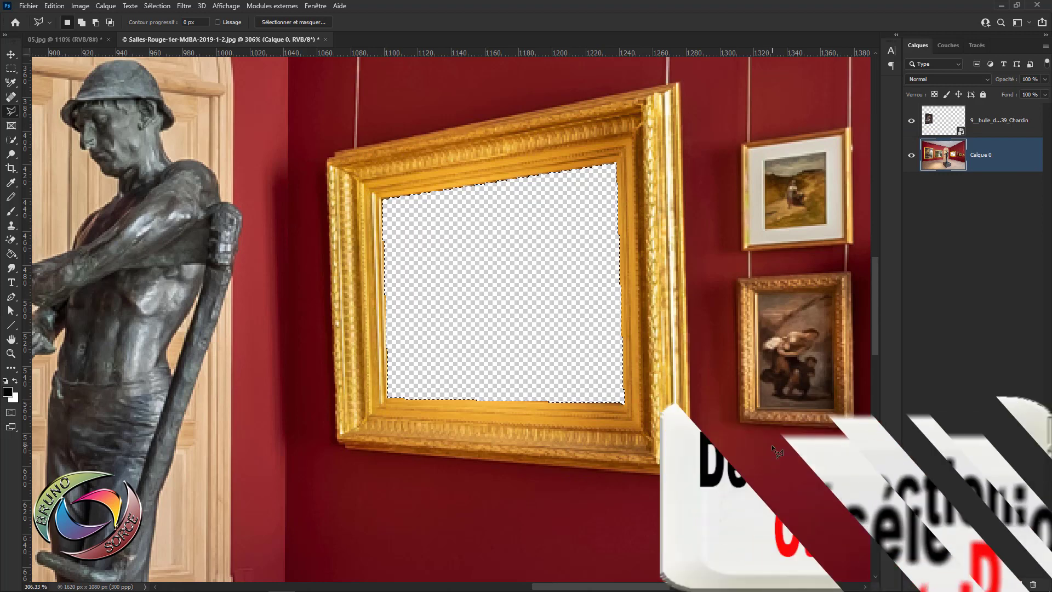
key("ctrl+d")
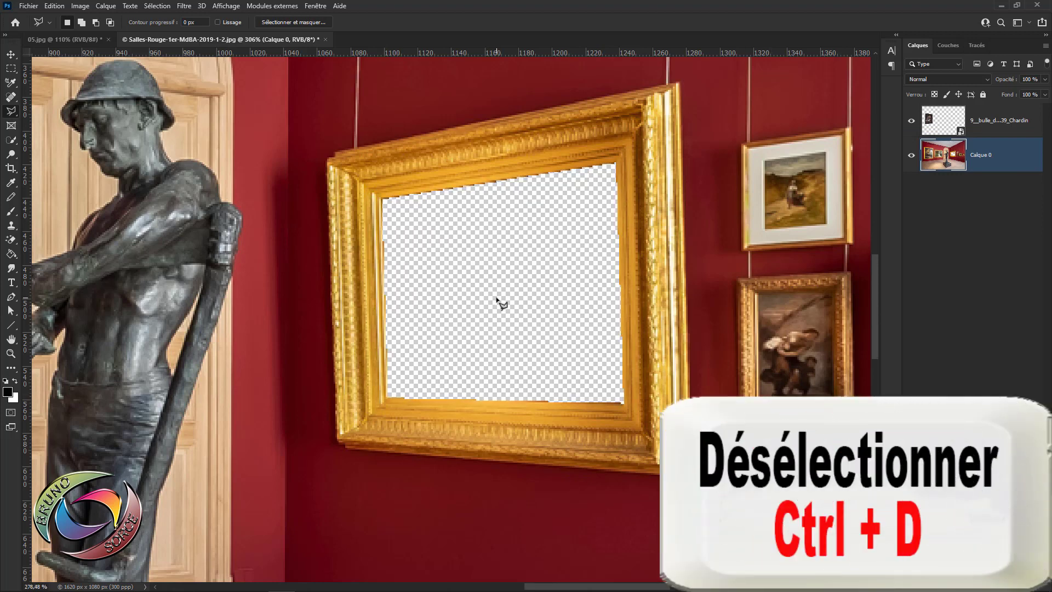
Place the Jacques-Louis David Patrocle image over the emptied frame at 23.24% scale, and move its layer below Calque 0.
scroll(500, 303, "down", 3)
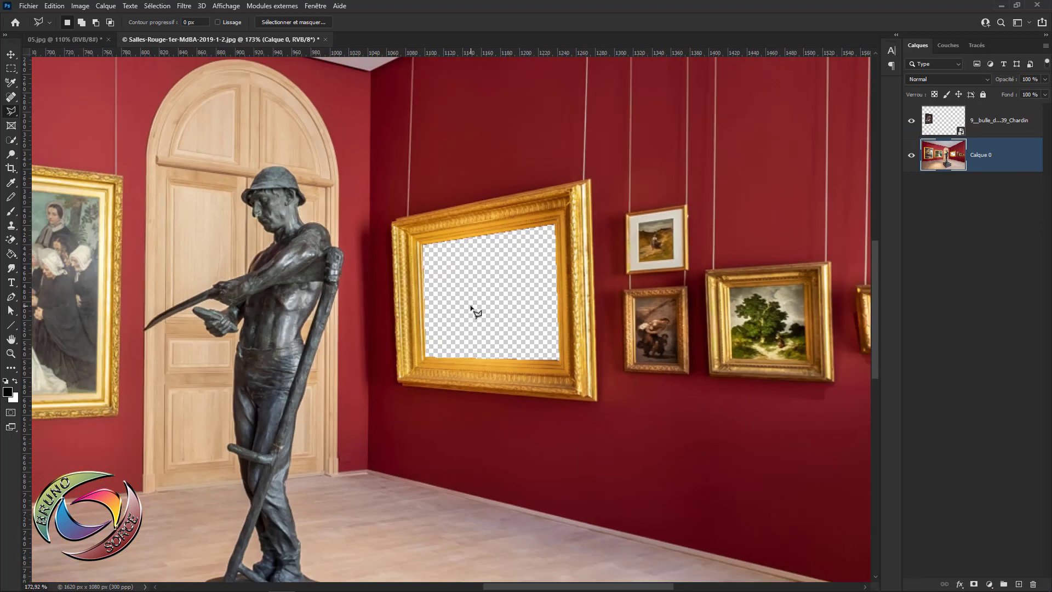
left_click(29, 6)
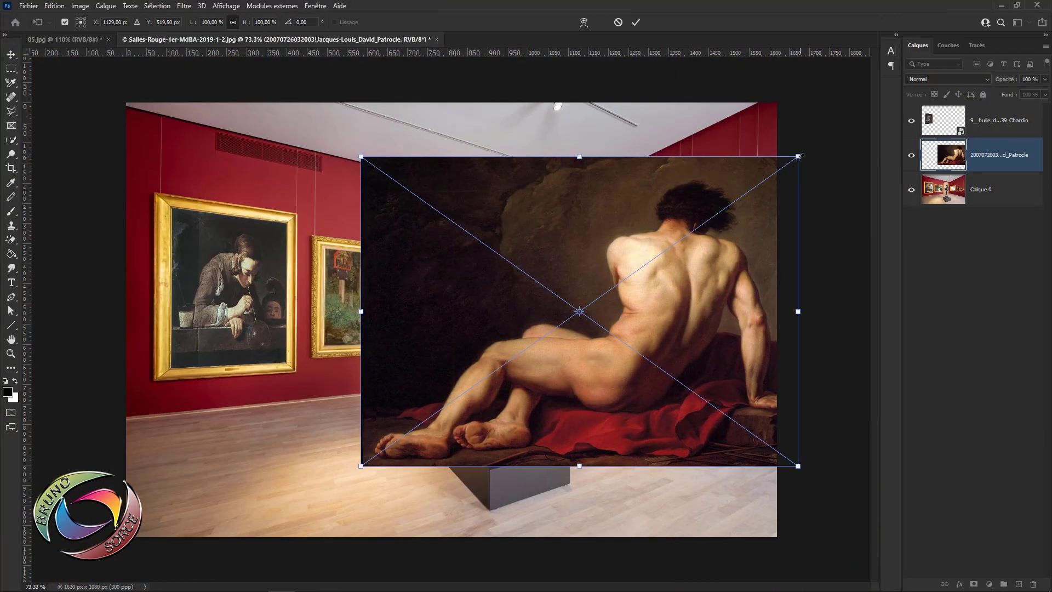
mouse_move(800, 156)
left_mouse_down()
mouse_move(521, 356)
mouse_move(456, 372)
mouse_move(442, 402)
mouse_move(616, 278)
left_mouse_up()
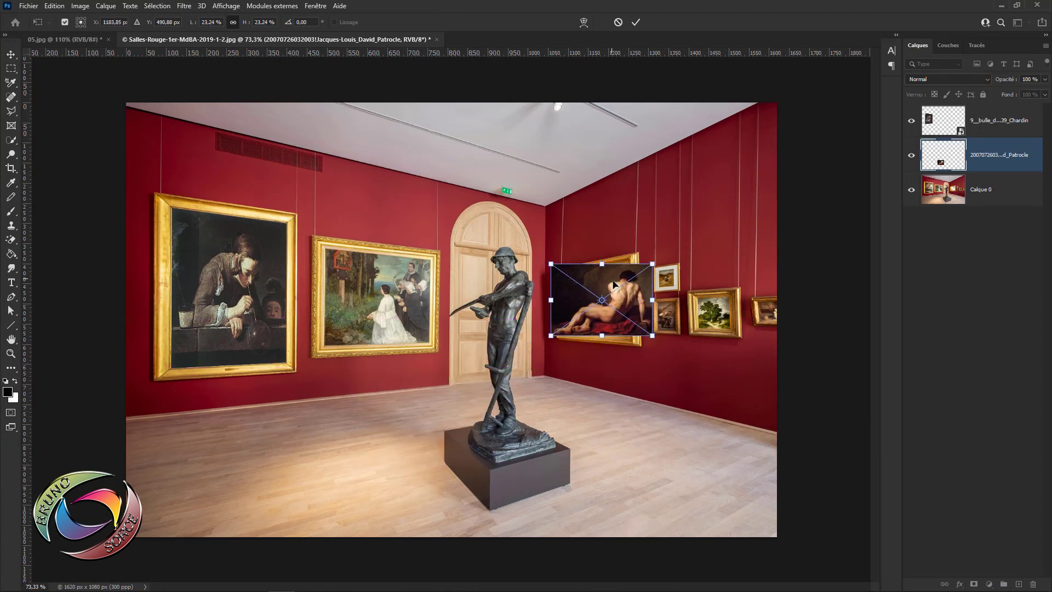
left_click(635, 22)
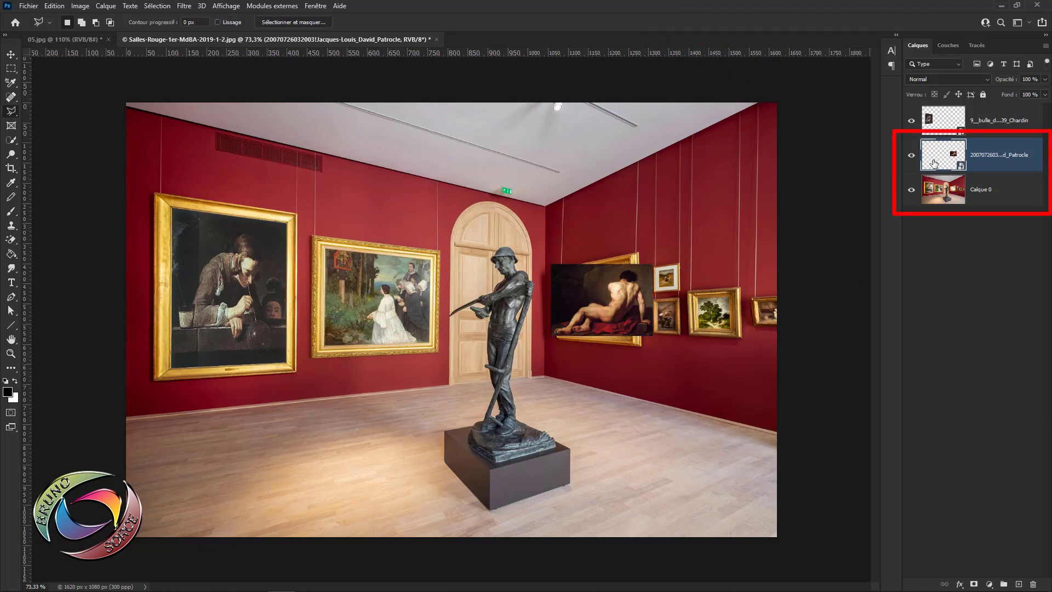
left_click_drag(996, 166, 993, 222)
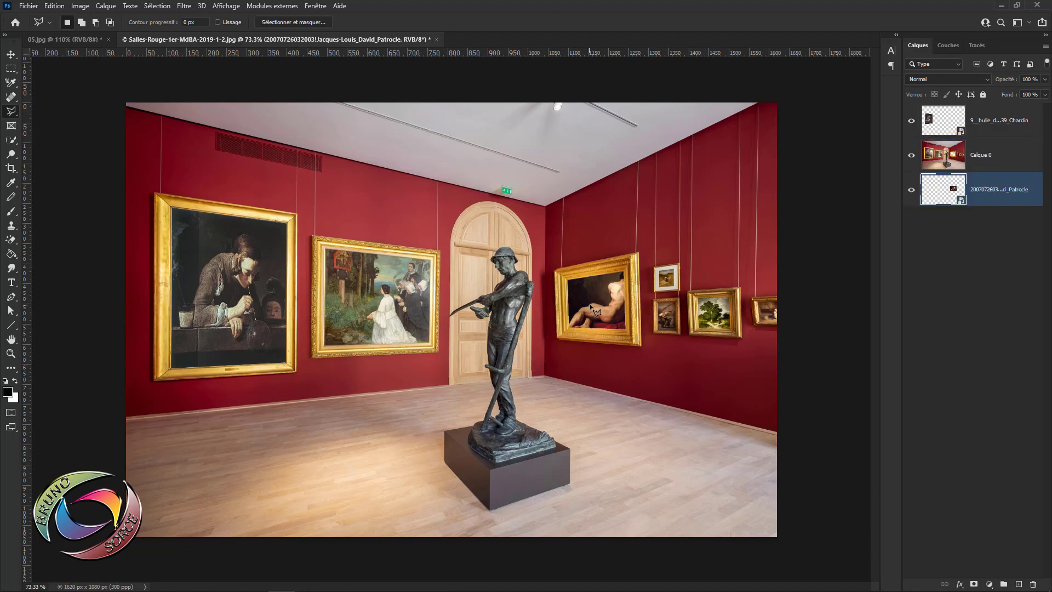
Scale the Patrocle image down to 18.13% from its corners over the opening in the right wall's large gold frame.
scroll(628, 298, "up", 5)
scroll(627, 298, "up", 1)
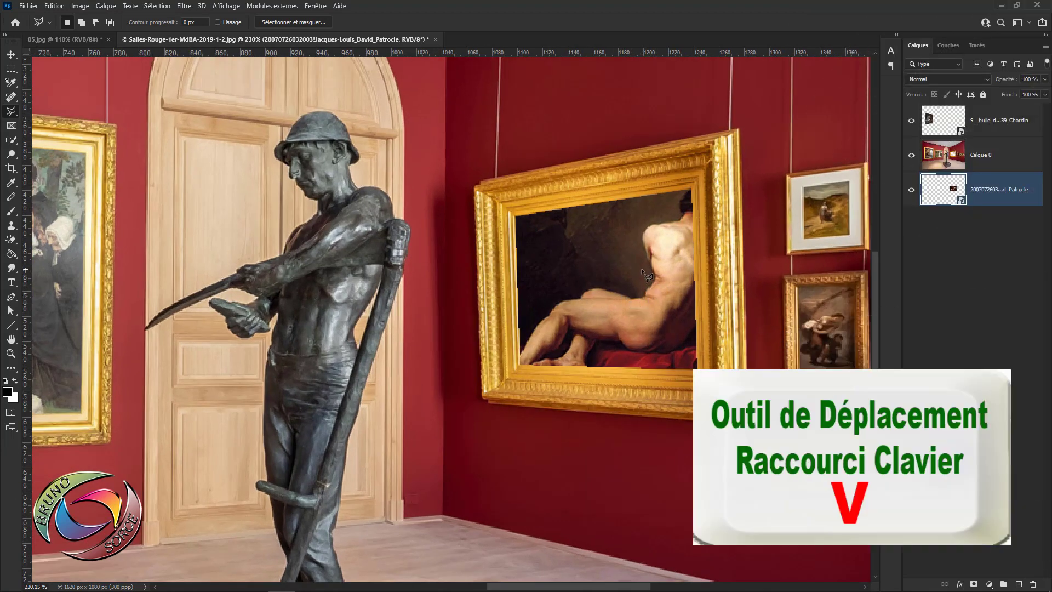
key("v")
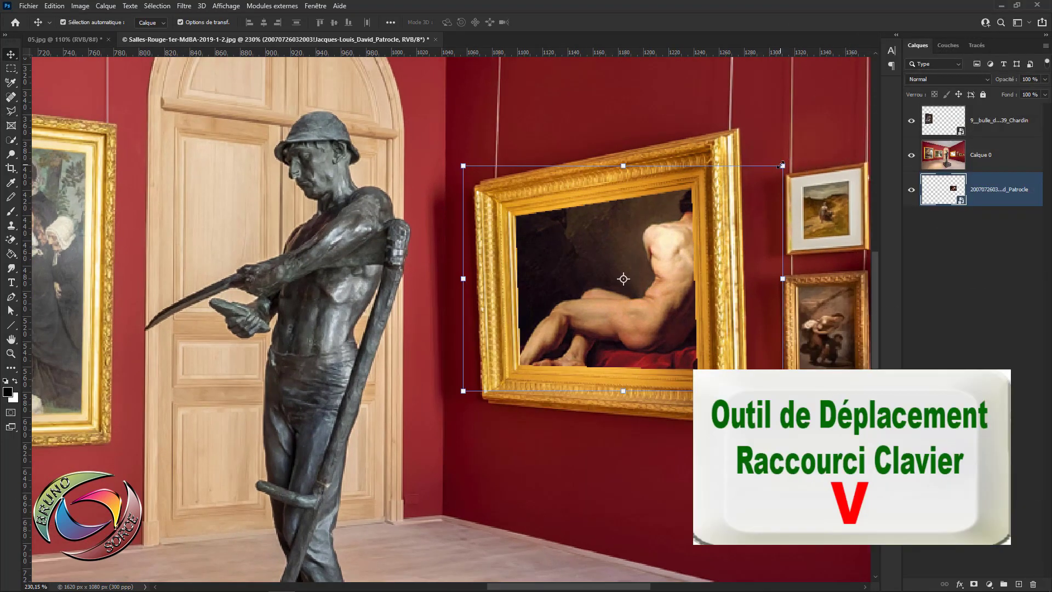
left_click_drag(782, 164, 722, 174)
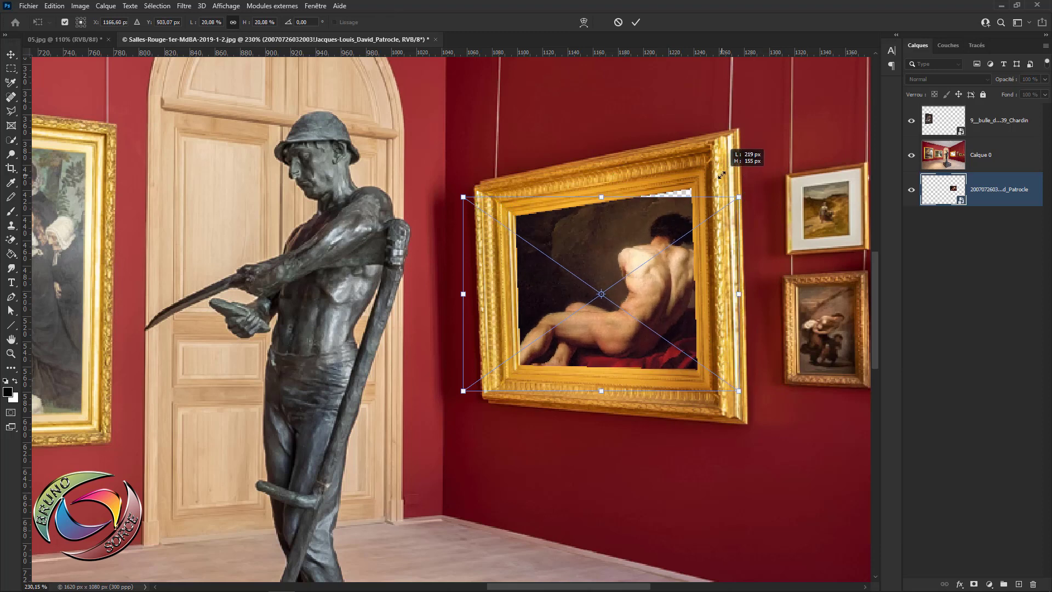
left_click_drag(462, 392, 489, 372)
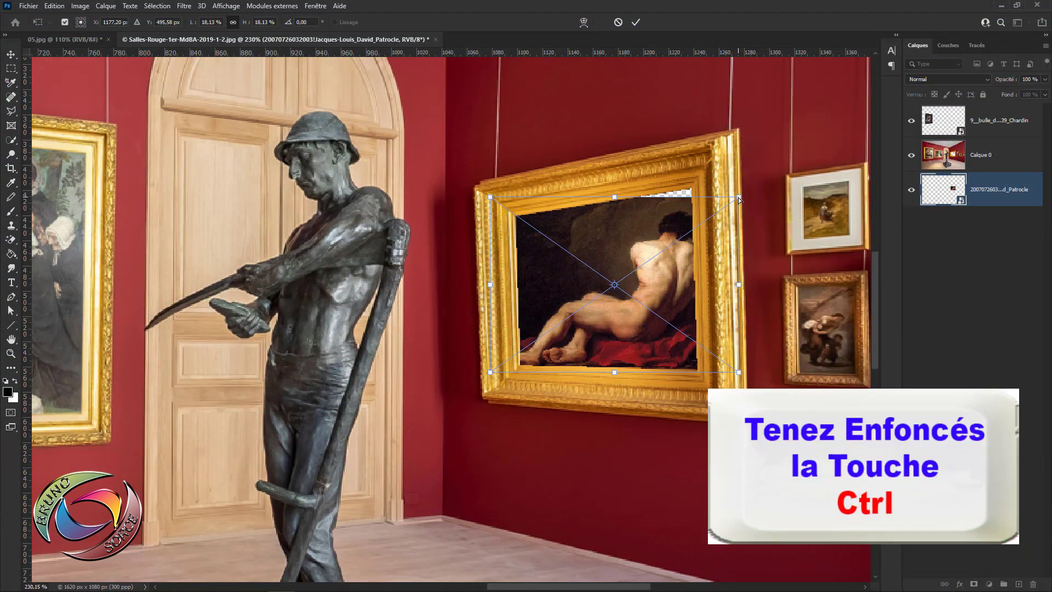
Distort the Patrocle image's four corners individually to fit just behind the frame's inner edges, and apply the transformation.
left_click_drag(740, 200, 693, 190)
scroll(693, 190, "up", 4)
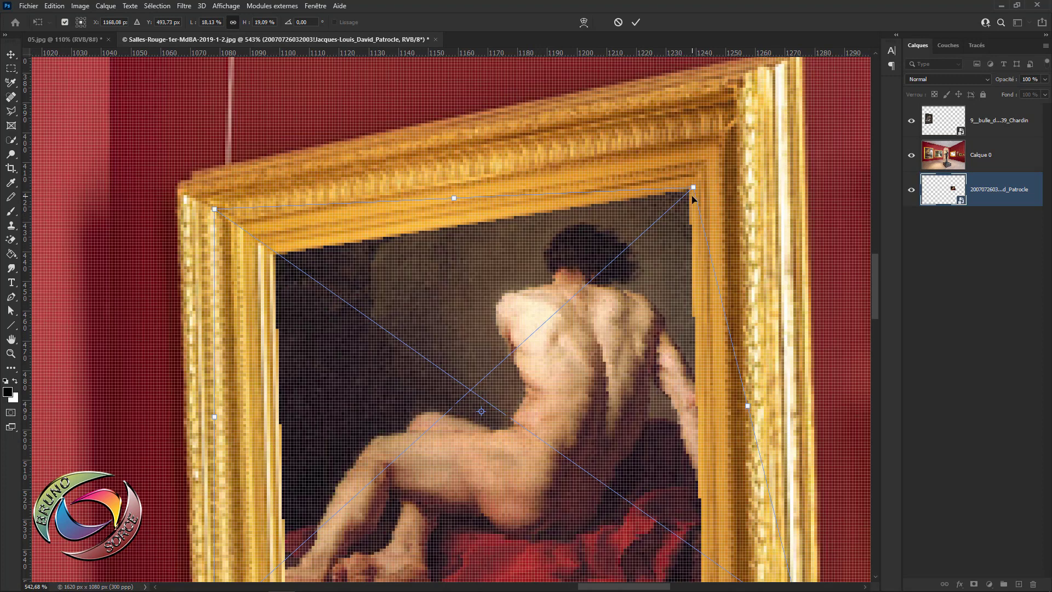
scroll(692, 196, "down", 1)
left_click_drag(694, 190, 695, 187)
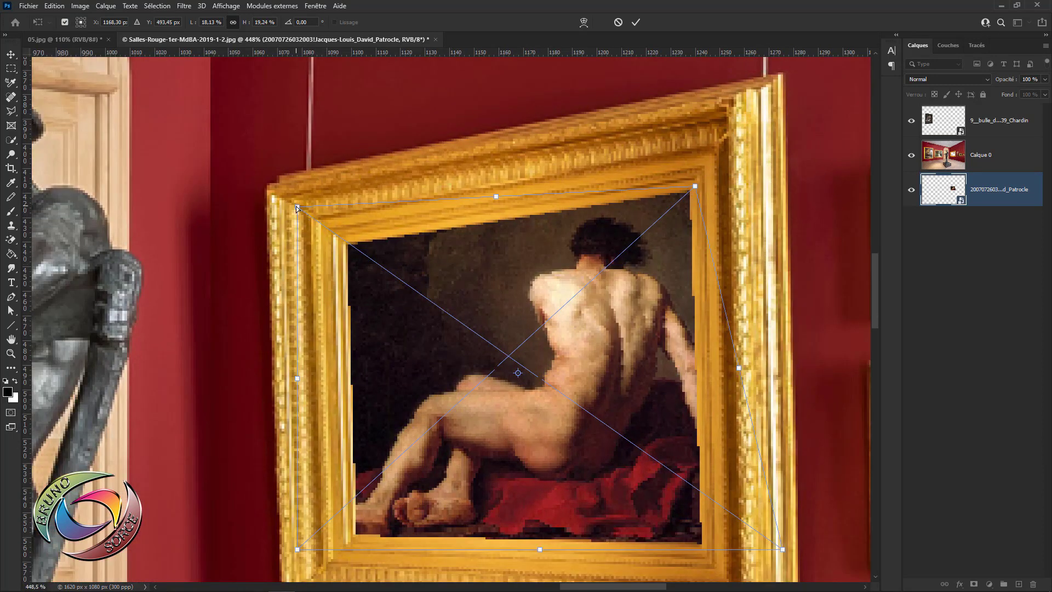
left_click_drag(296, 208, 340, 241)
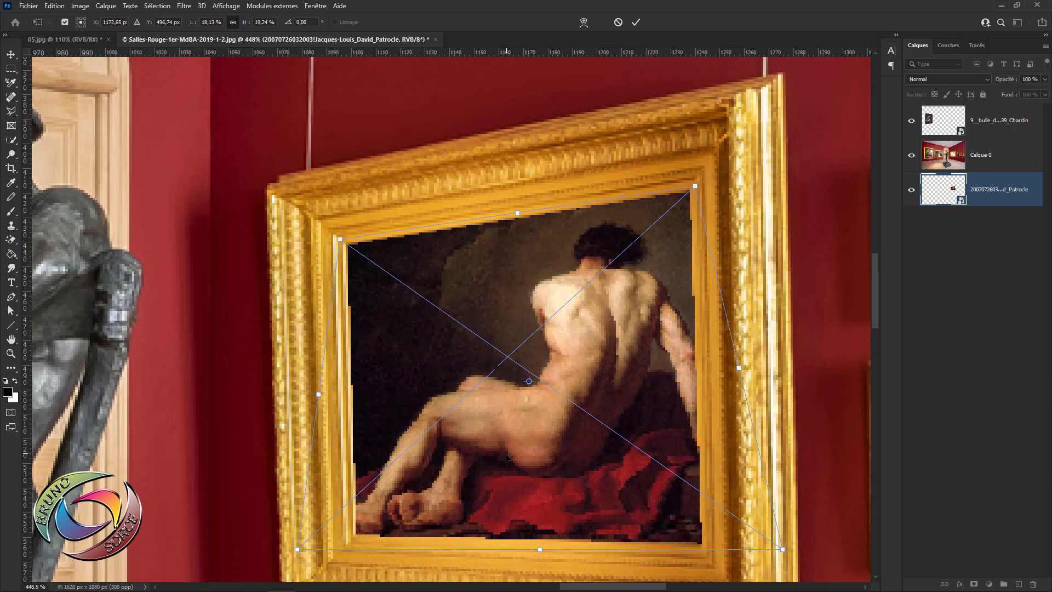
left_click_drag(506, 441, 507, 362)
left_click_drag(465, 467, 458, 353)
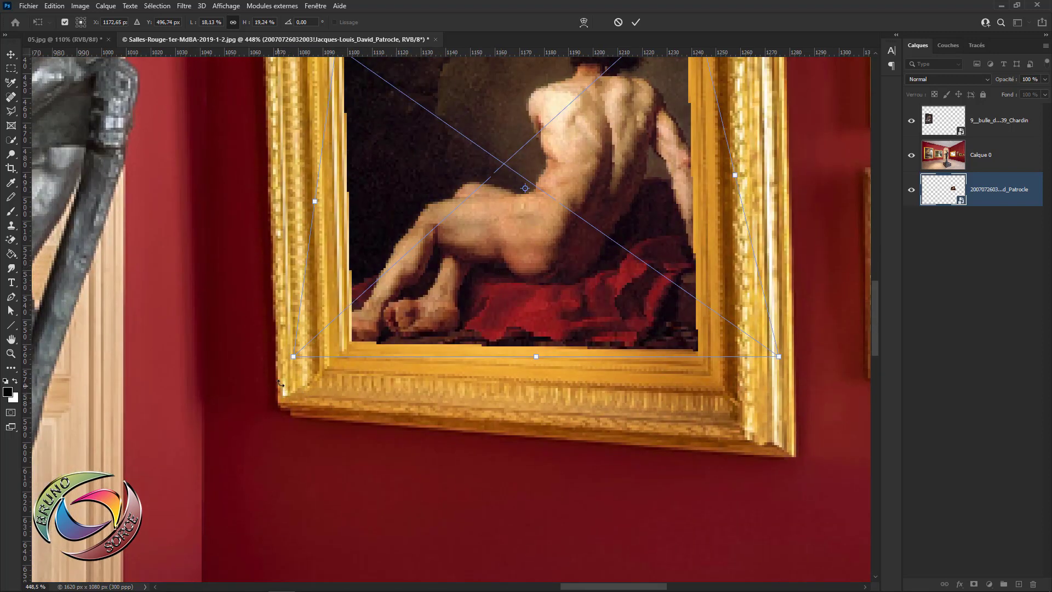
left_click_drag(294, 359, 348, 350)
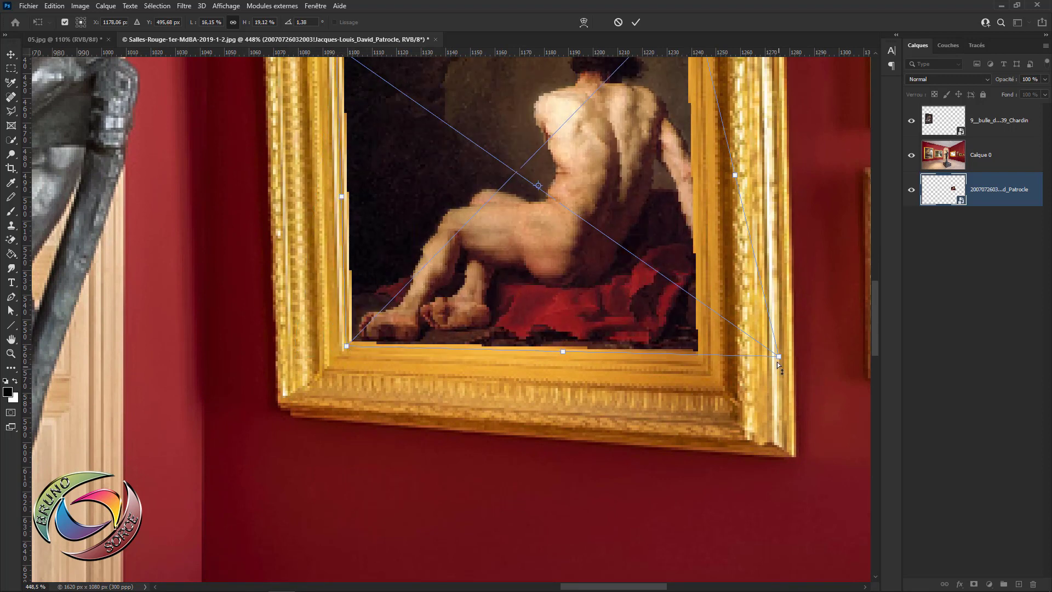
left_click_drag(778, 362, 703, 357)
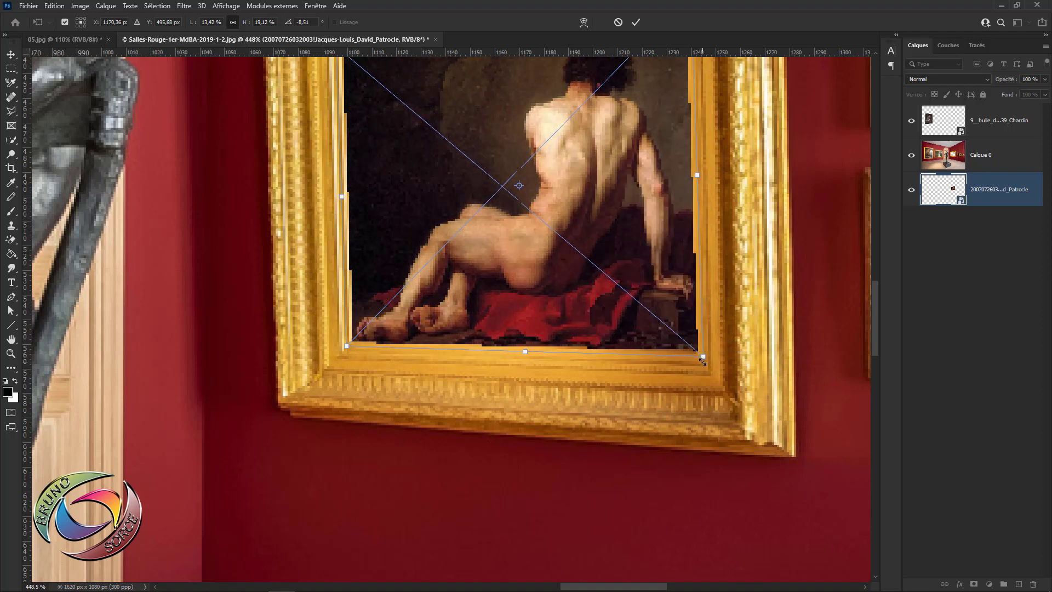
left_click(633, 24)
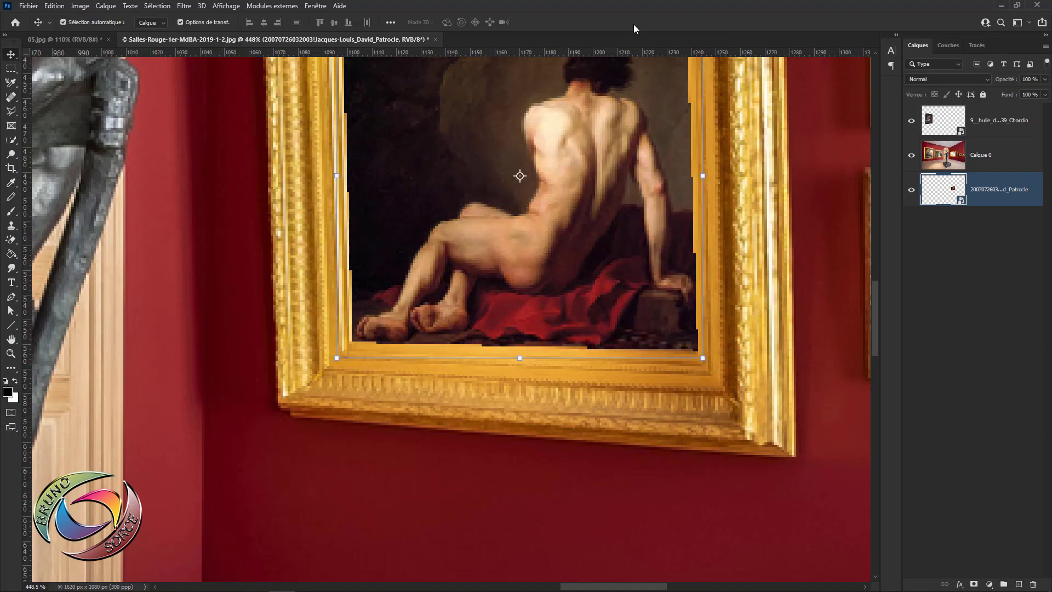
Check the cut-out by hiding and reshowing the Patrocle layer, and add a new empty layer directly above Calque 0.
scroll(556, 200, "down", 5)
scroll(538, 283, "down", 3)
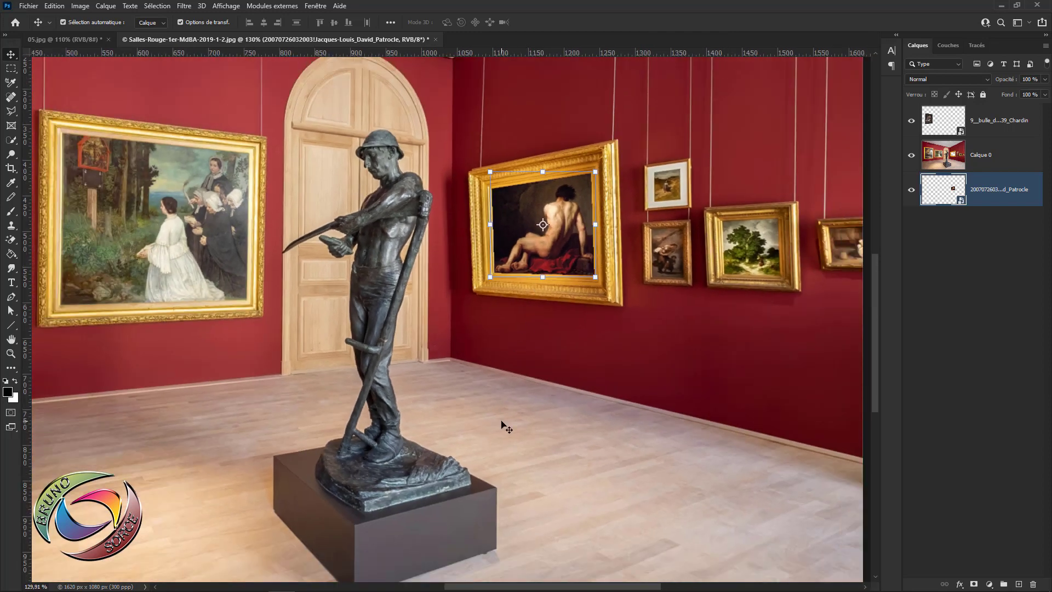
left_click(543, 432)
scroll(545, 268, "down", 3)
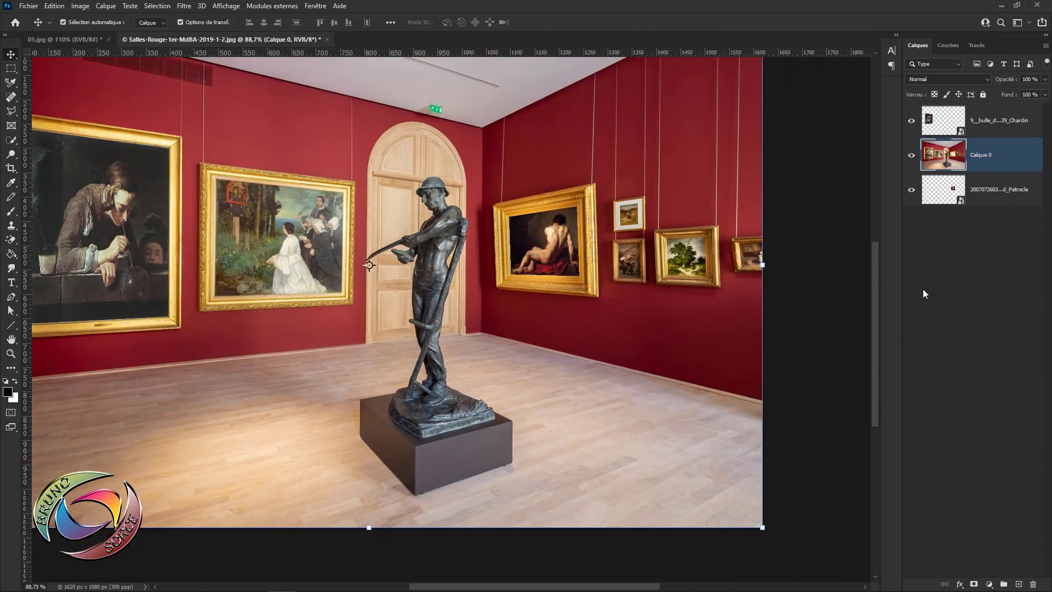
left_click(912, 194)
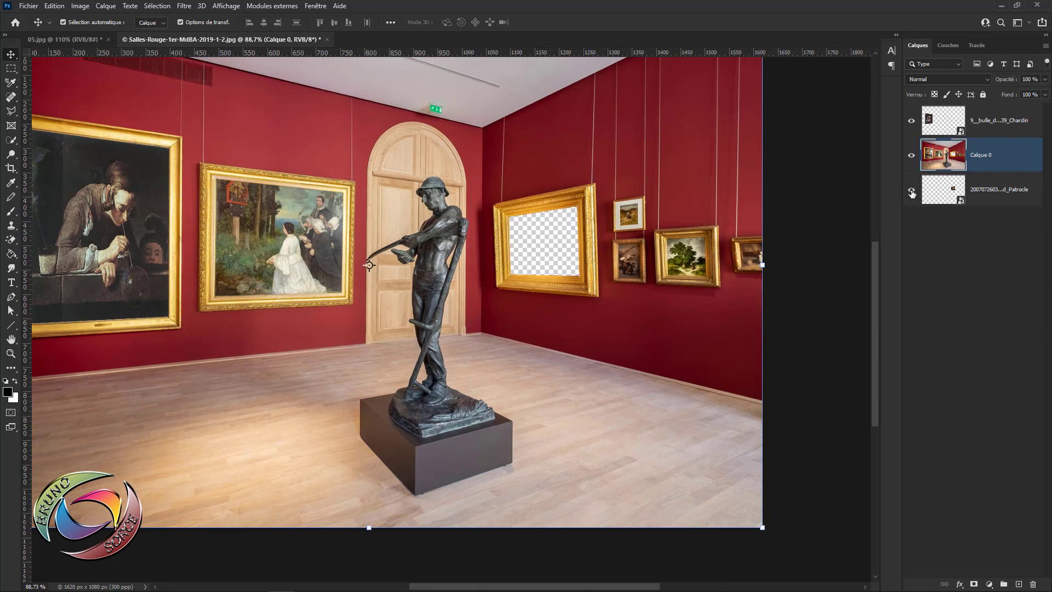
left_click(912, 191)
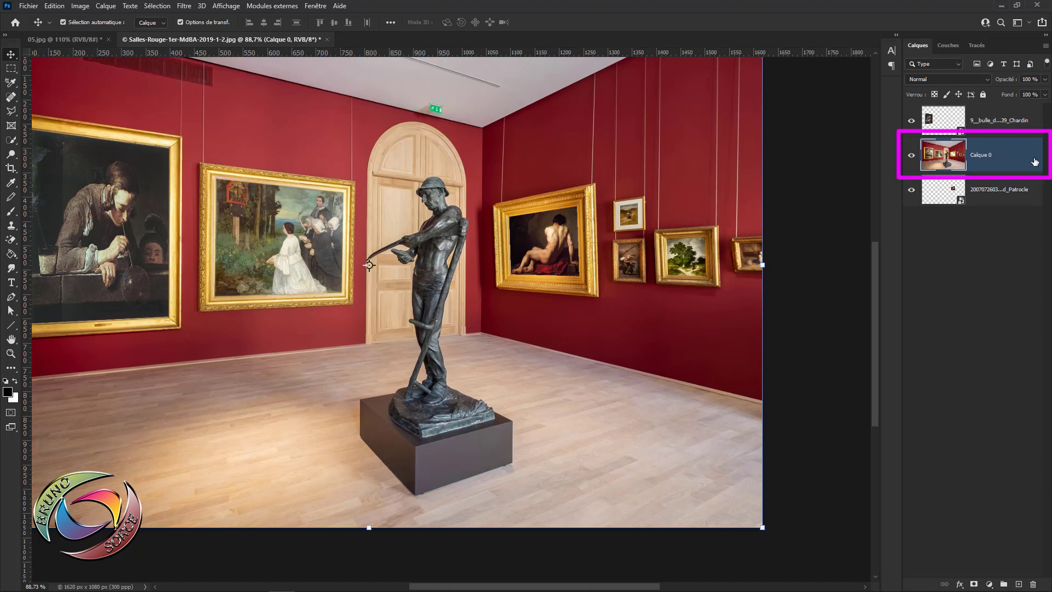
left_click(1019, 584)
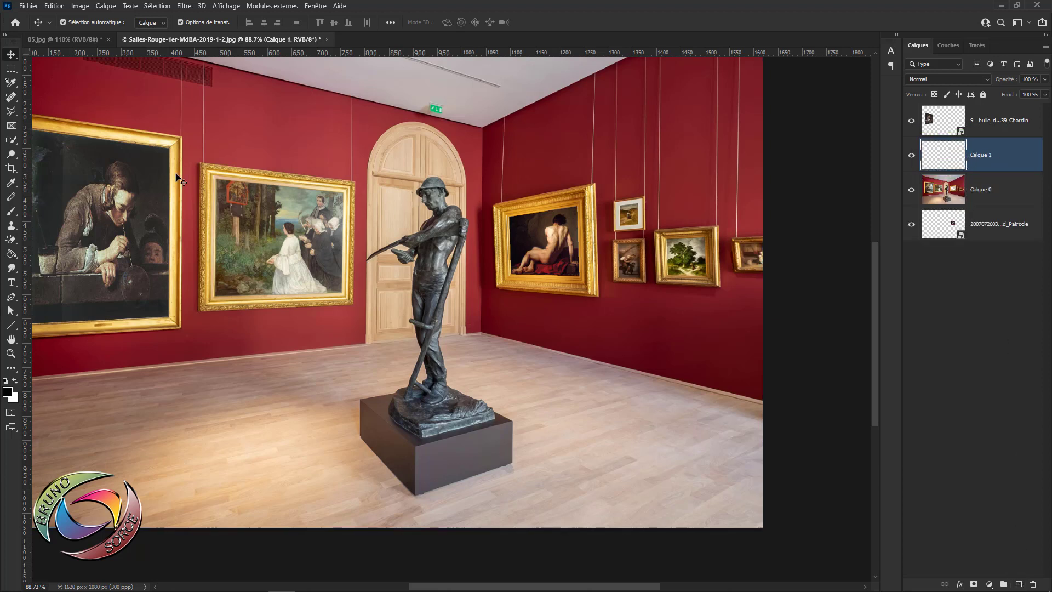
Open Abraham_and_the_Angels_Rembrandt_1630.jpg and copy the entire picture to the clipboard.
left_click(27, 10)
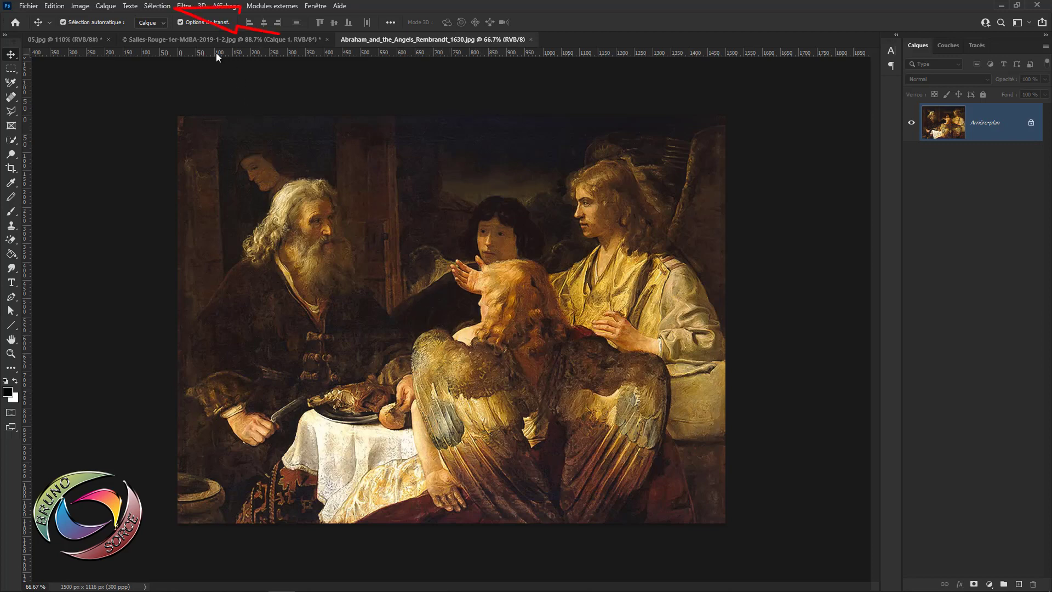
left_click(158, 6)
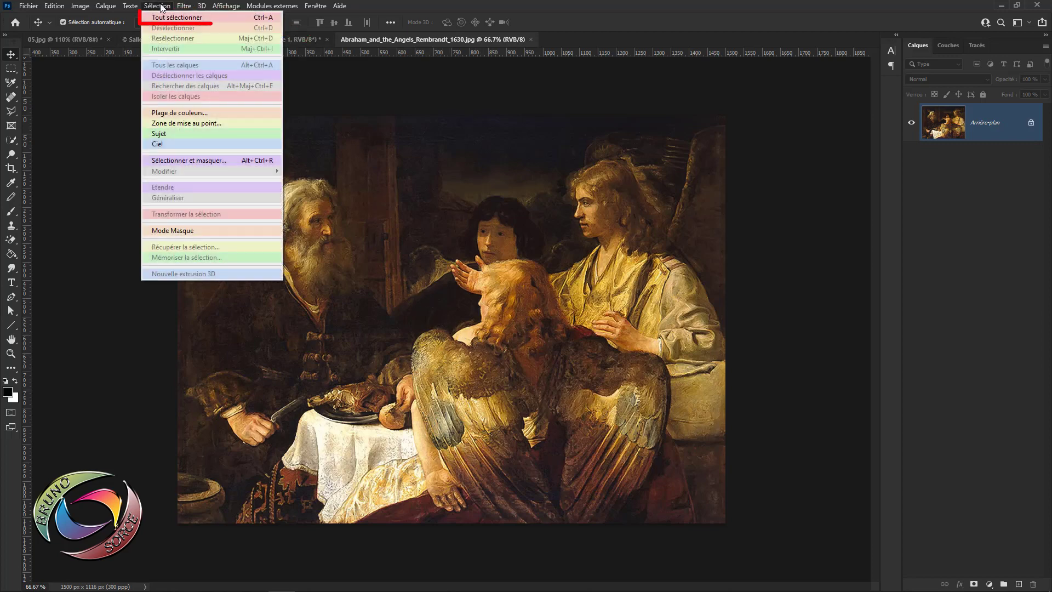
left_click(368, 3)
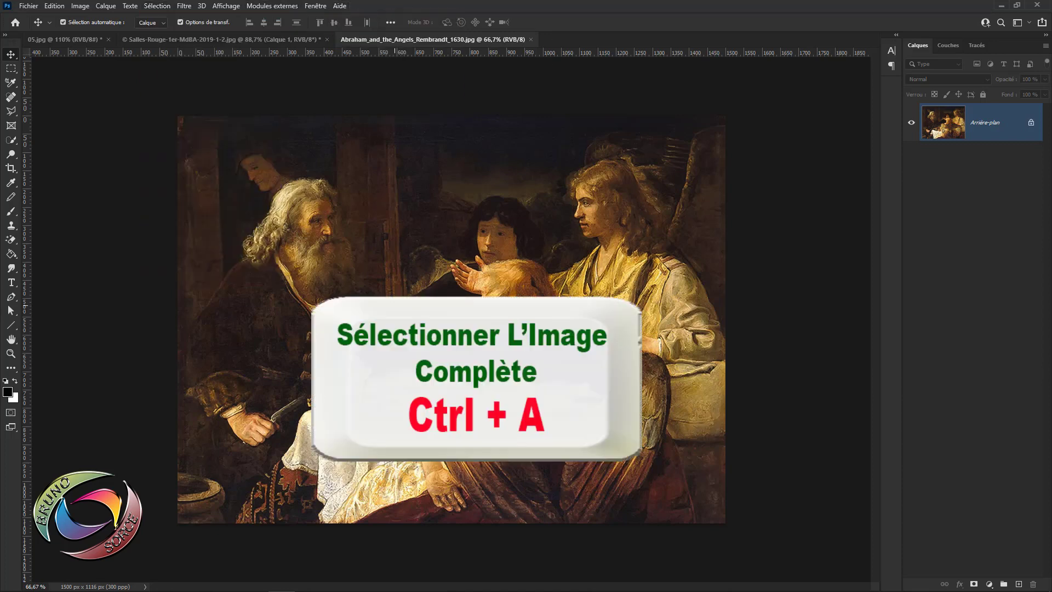
key("ctrl+a")
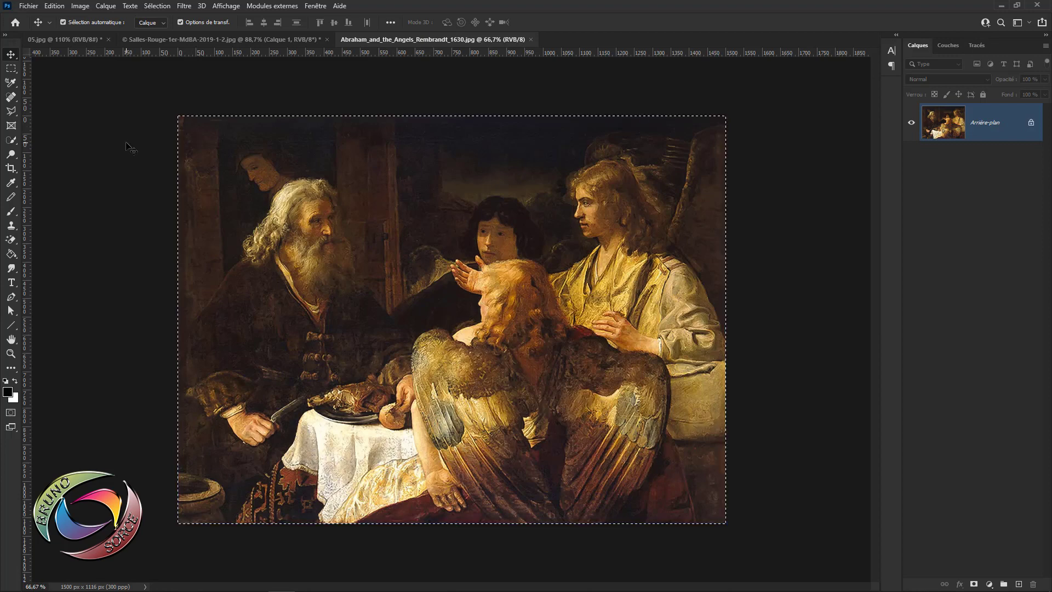
key("ctrl+c")
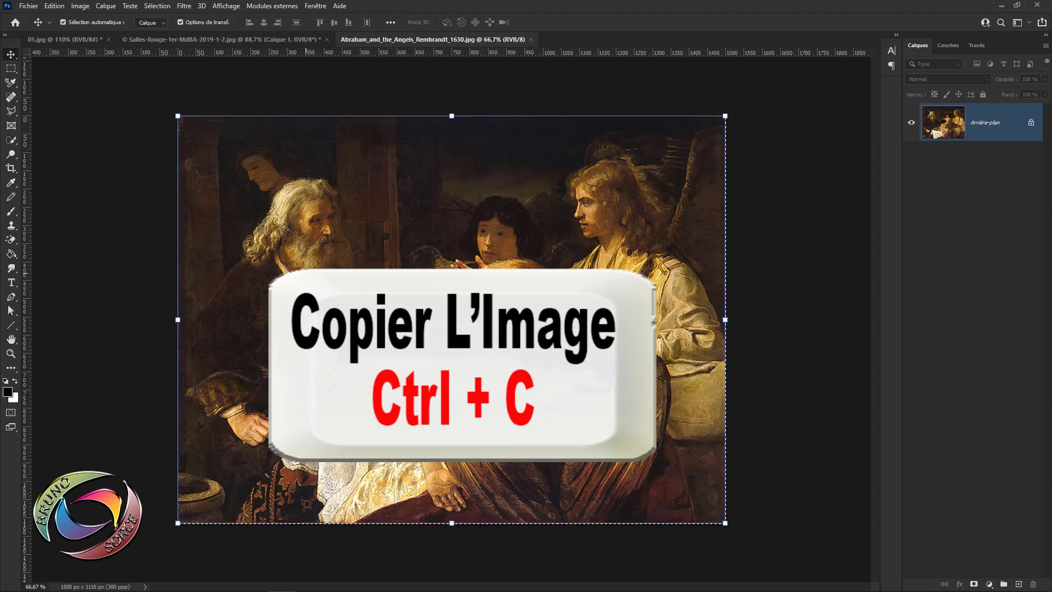
left_click(54, 6)
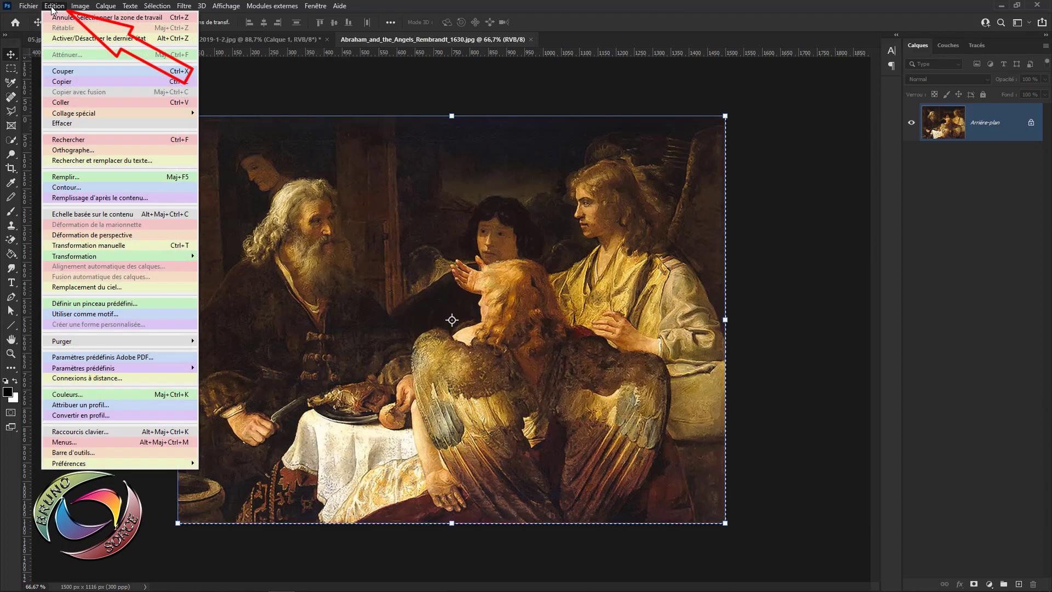
left_click(63, 84)
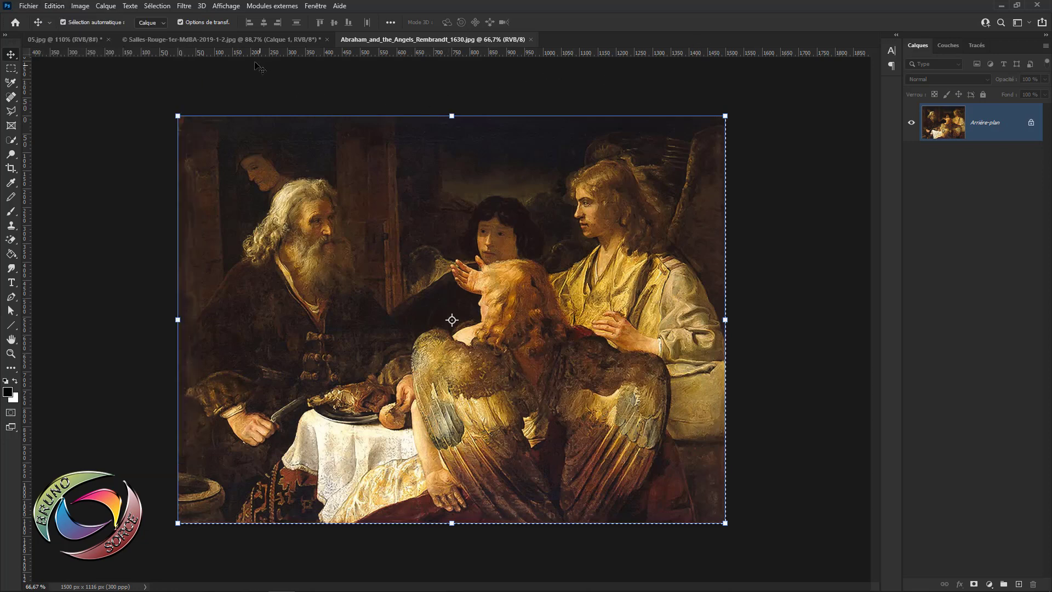
Return to the Salles-Rouge gallery document and start the Vanishing Point filter (Point de fuite) on the empty Calque 1.
left_click(227, 38)
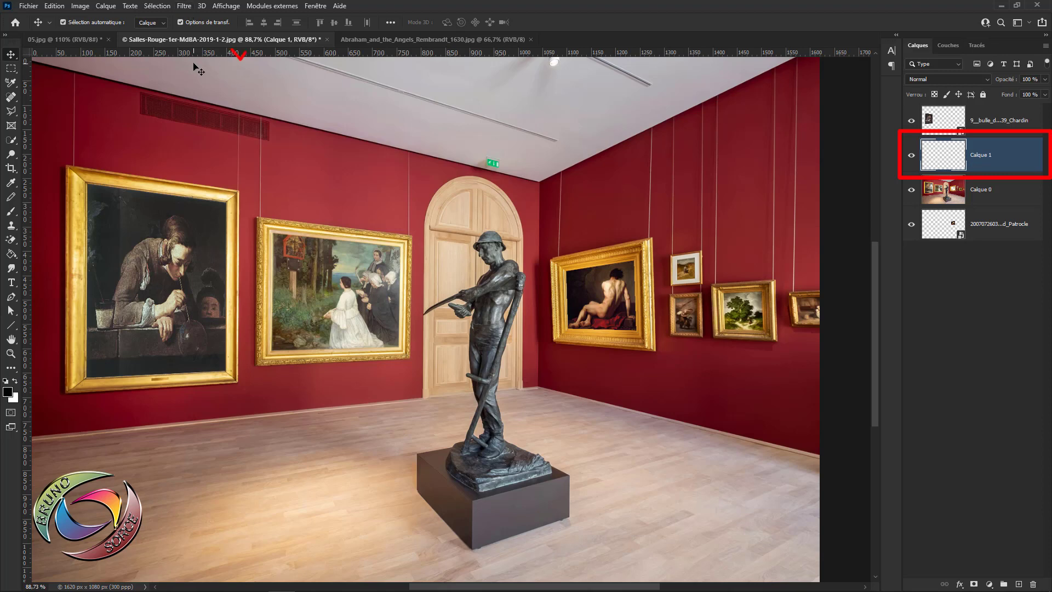
left_click(185, 6)
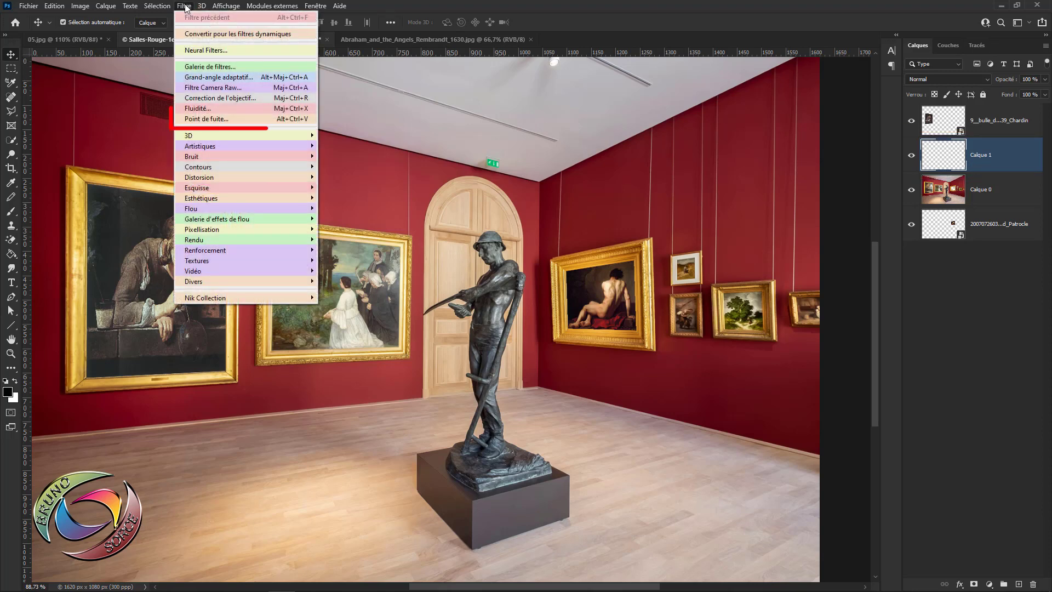
left_click(193, 120)
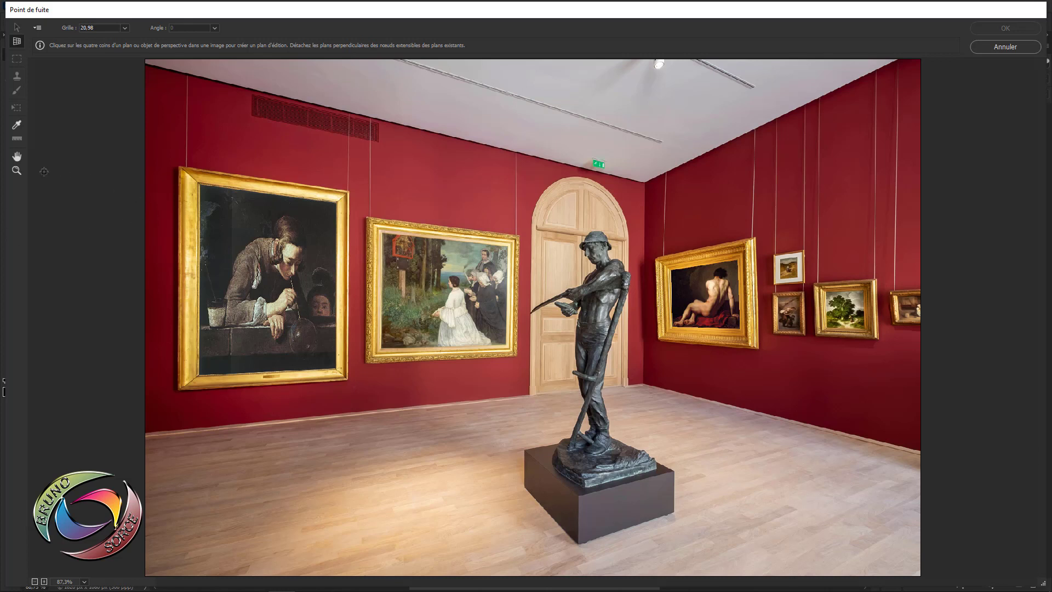
Create a perspective plane on the four corners of the canvas in the middle gold frame, and fine-tune its lower-left corner.
left_click(16, 172)
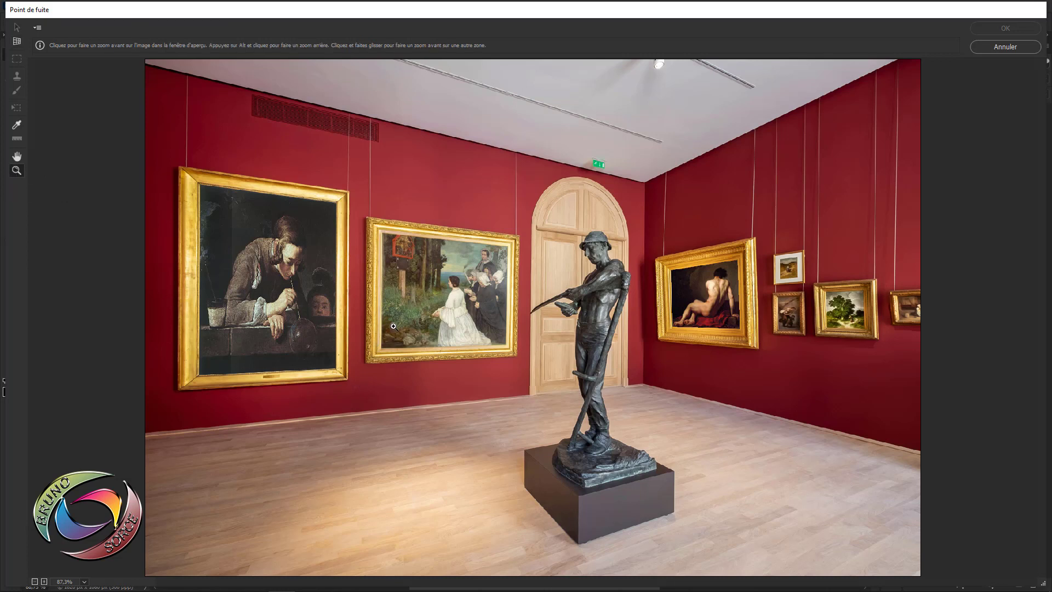
left_click(433, 302)
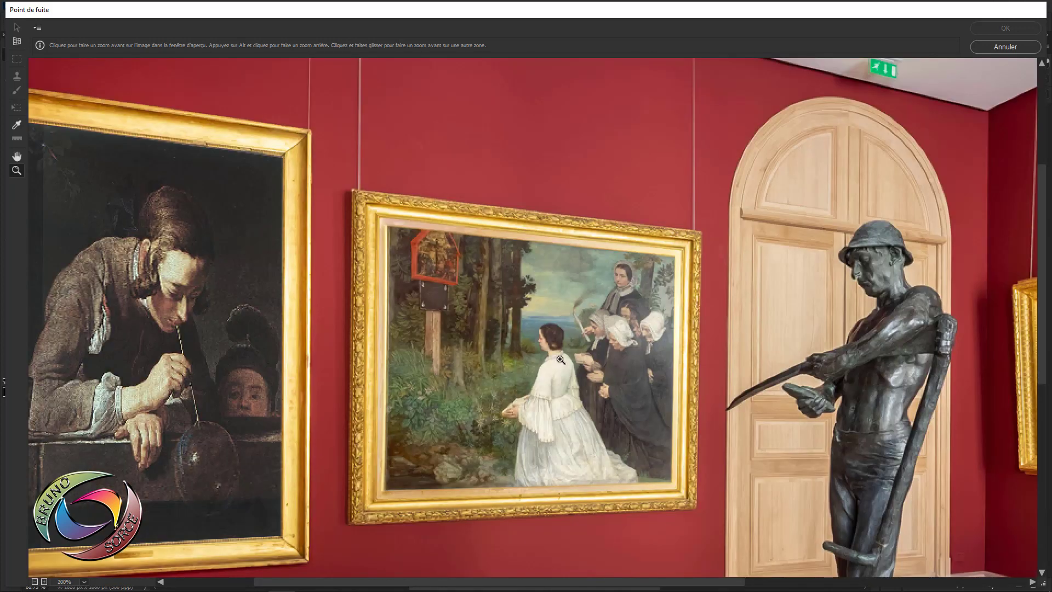
mouse_move(545, 379)
left_mouse_down()
mouse_move(450, 309)
mouse_move(540, 334)
mouse_move(434, 306)
left_mouse_up()
key("space")
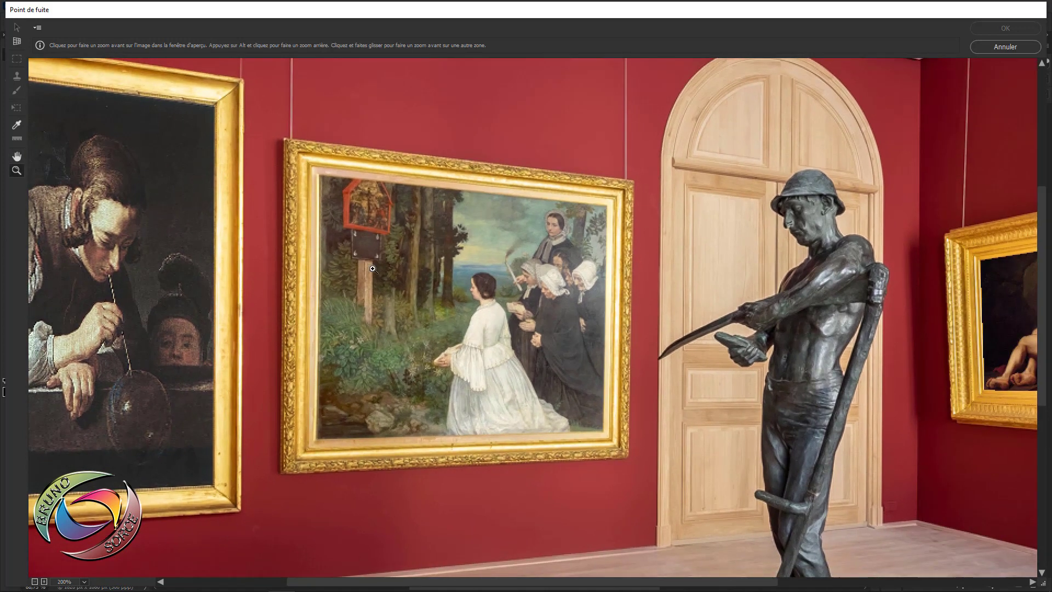
left_click(16, 43)
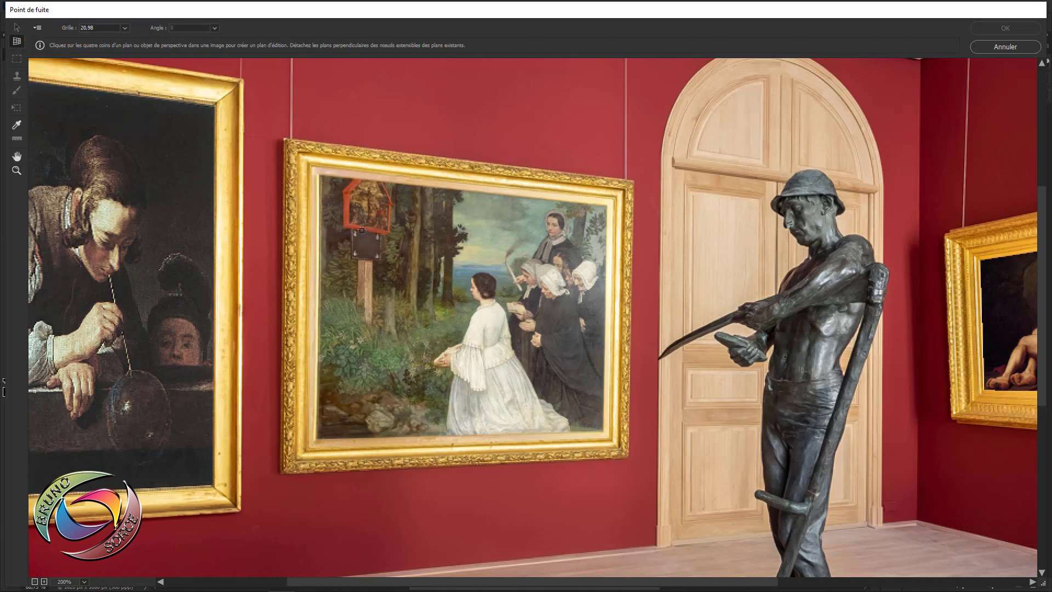
left_click(320, 175)
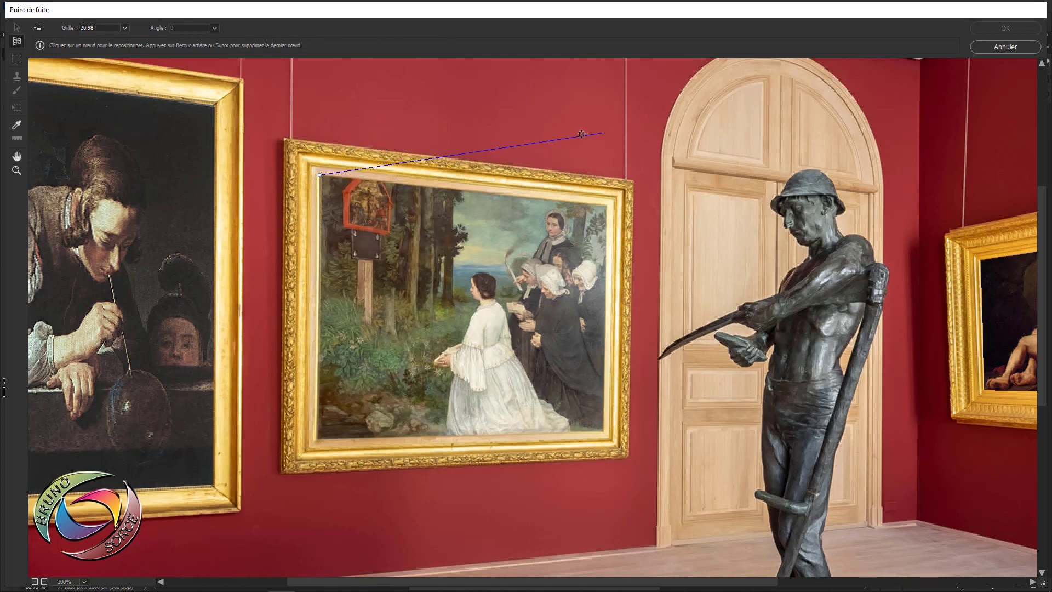
left_click(607, 205)
left_click(603, 432)
left_click(315, 439)
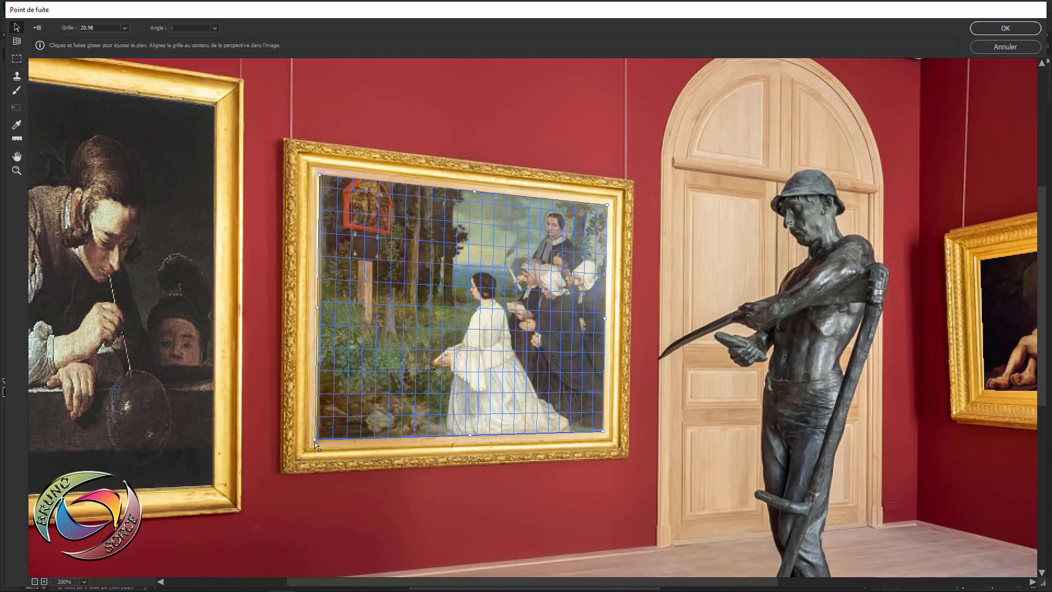
left_click_drag(314, 440, 320, 432)
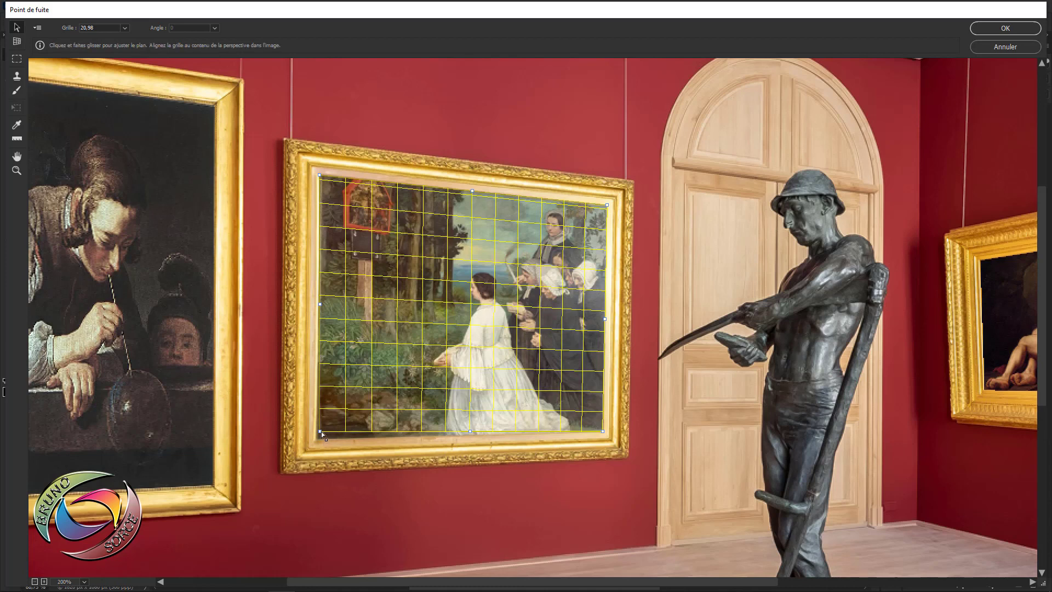
left_click_drag(320, 433, 317, 440)
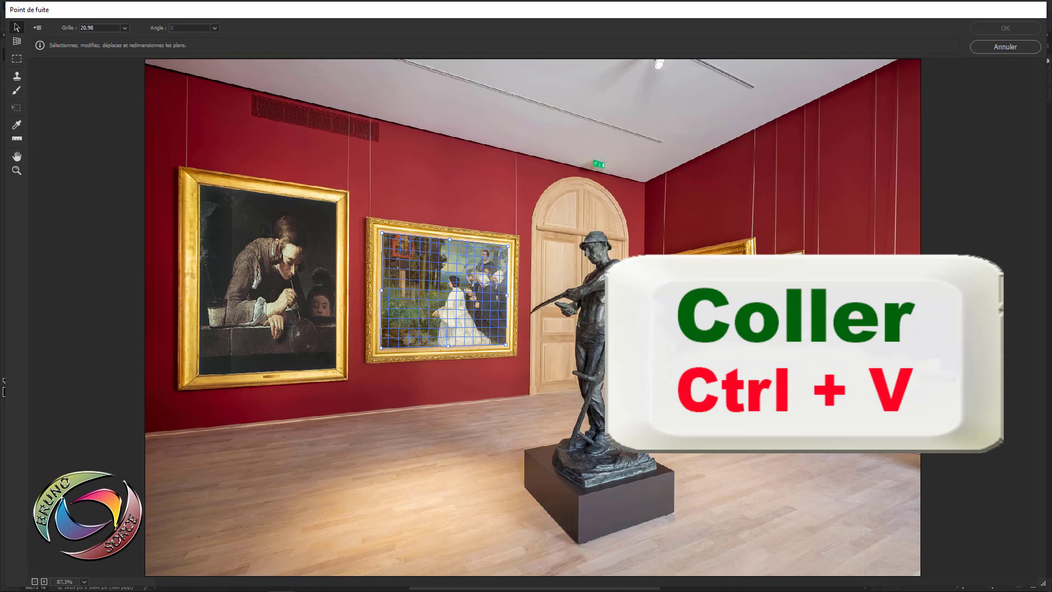
Paste the copied Rembrandt picture into Vanishing Point, activate its transform and move it onto the middle frame's perspective plane.
key("ctrl+v")
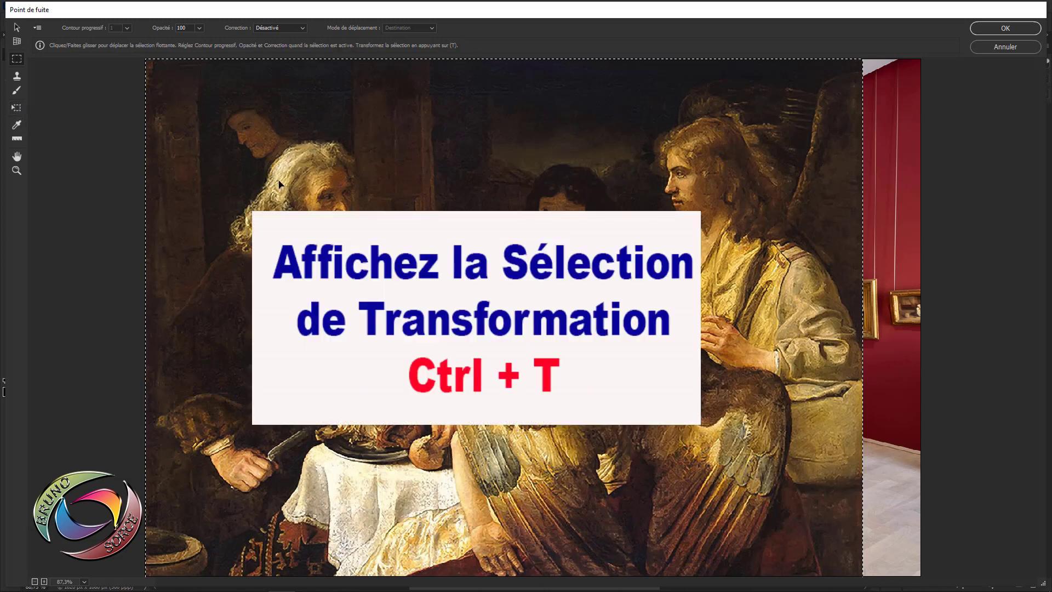
key("ctrl+t")
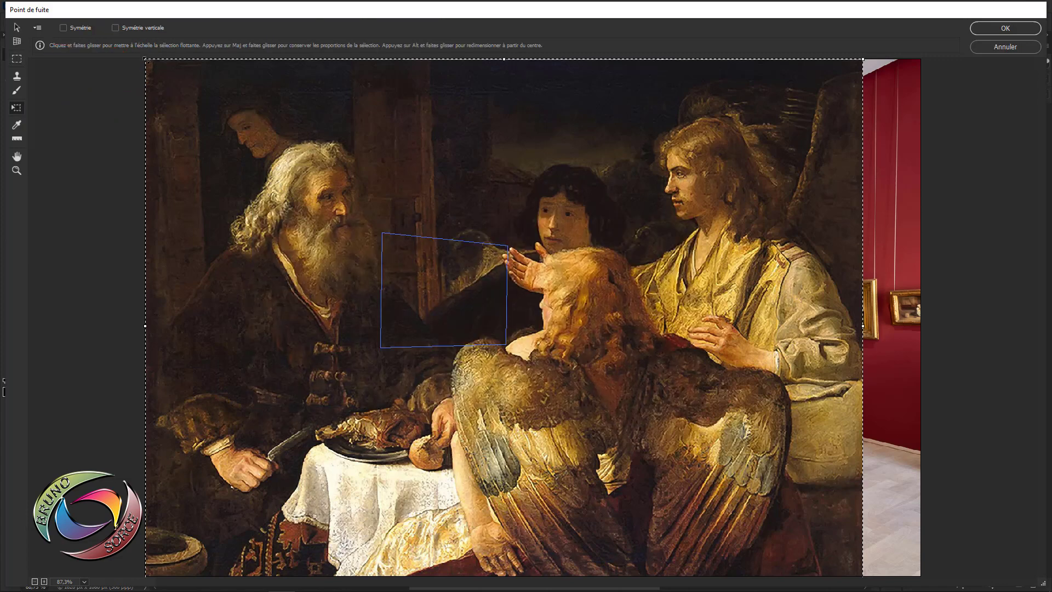
left_click_drag(146, 59, 256, 158)
mouse_move(366, 267)
left_mouse_down()
mouse_move(494, 377)
mouse_move(630, 461)
left_mouse_up()
mouse_move(748, 501)
left_mouse_down()
mouse_move(632, 450)
mouse_move(485, 323)
mouse_move(486, 282)
left_mouse_up()
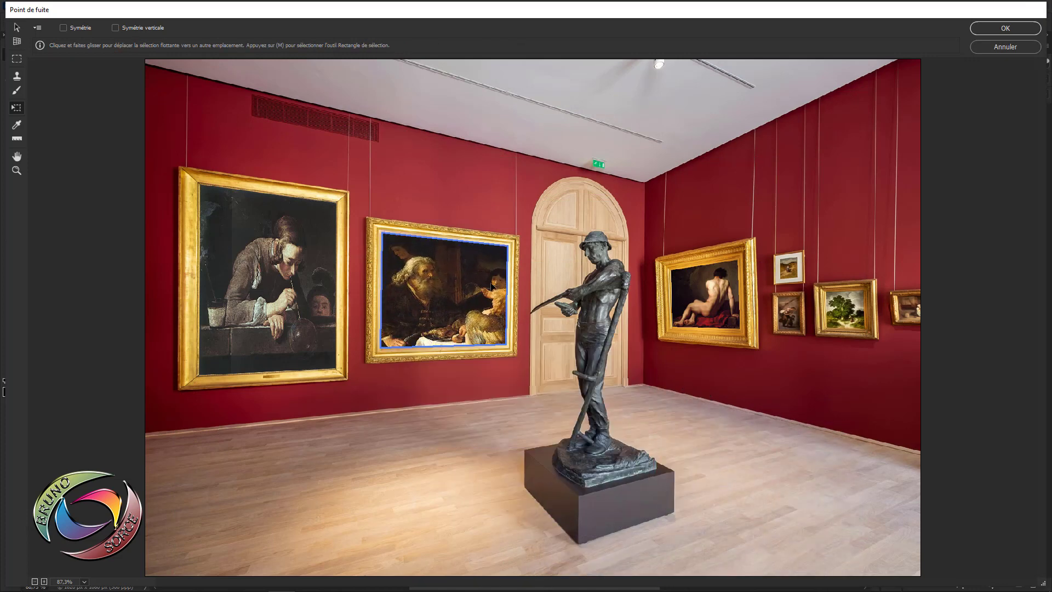
Scale the pasted Rembrandt picture down within the middle frame's plane and align it with the plane's upper-left corner.
key("z")
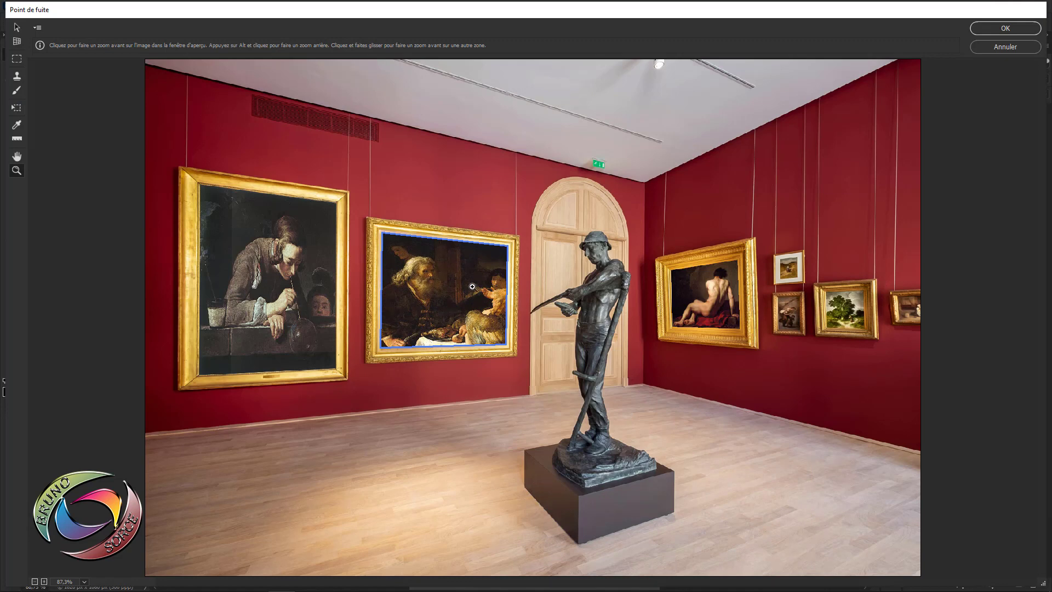
left_click(463, 291)
left_click(458, 291)
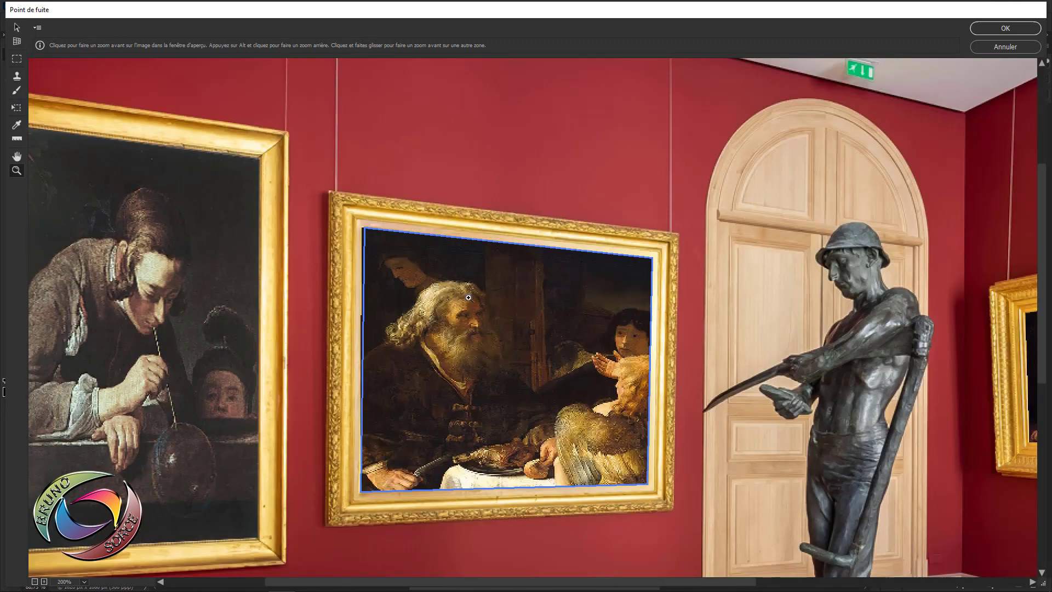
key("v")
left_click(16, 108)
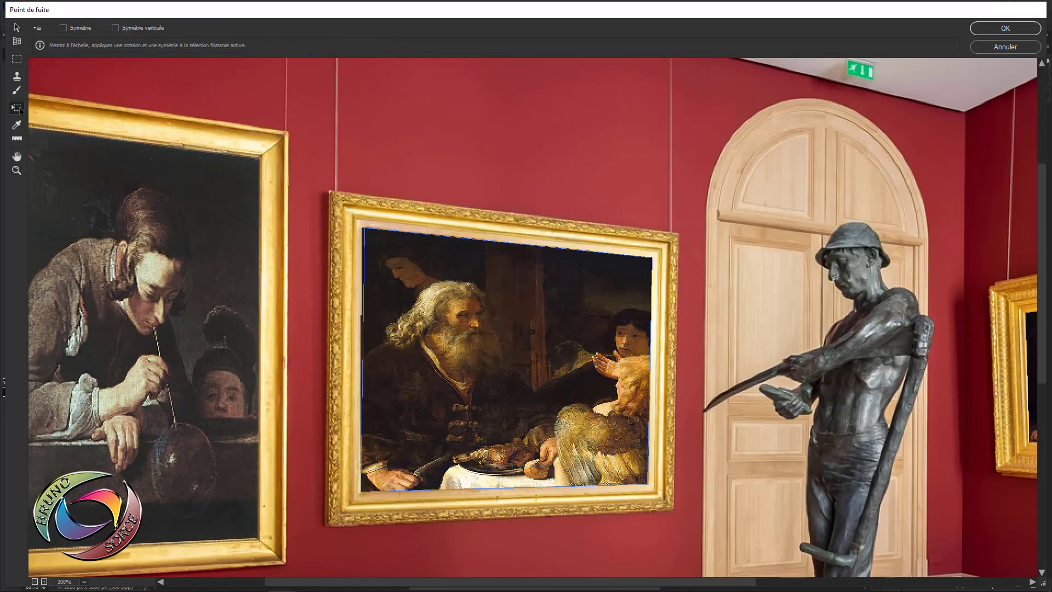
mouse_move(390, 261)
left_mouse_down()
mouse_move(416, 278)
mouse_move(448, 277)
left_mouse_up()
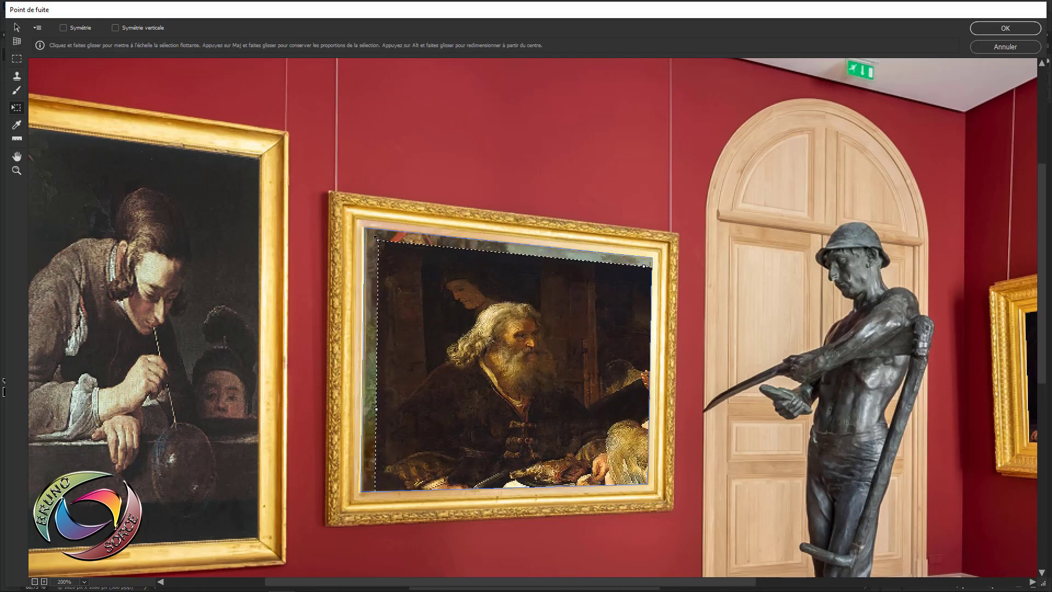
mouse_move(377, 239)
left_mouse_down()
mouse_move(571, 400)
mouse_move(447, 300)
left_mouse_up()
left_click_drag(525, 373, 430, 351)
mouse_move(620, 411)
left_mouse_down()
mouse_move(569, 406)
mouse_move(415, 320)
mouse_move(529, 351)
mouse_move(564, 325)
mouse_move(540, 303)
mouse_move(526, 318)
mouse_move(535, 299)
left_mouse_up()
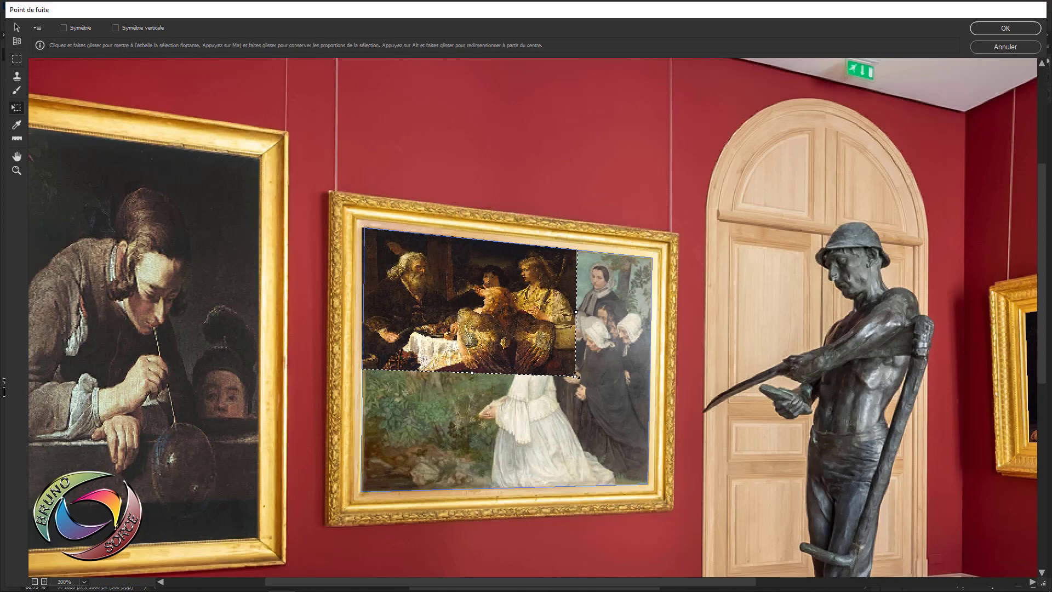
Stretch the Rembrandt picture to the plane's lower-right corner so it fills the frame, and apply the Vanishing Point filter.
mouse_move(577, 378)
left_mouse_down()
mouse_move(639, 493)
mouse_move(546, 376)
left_mouse_up()
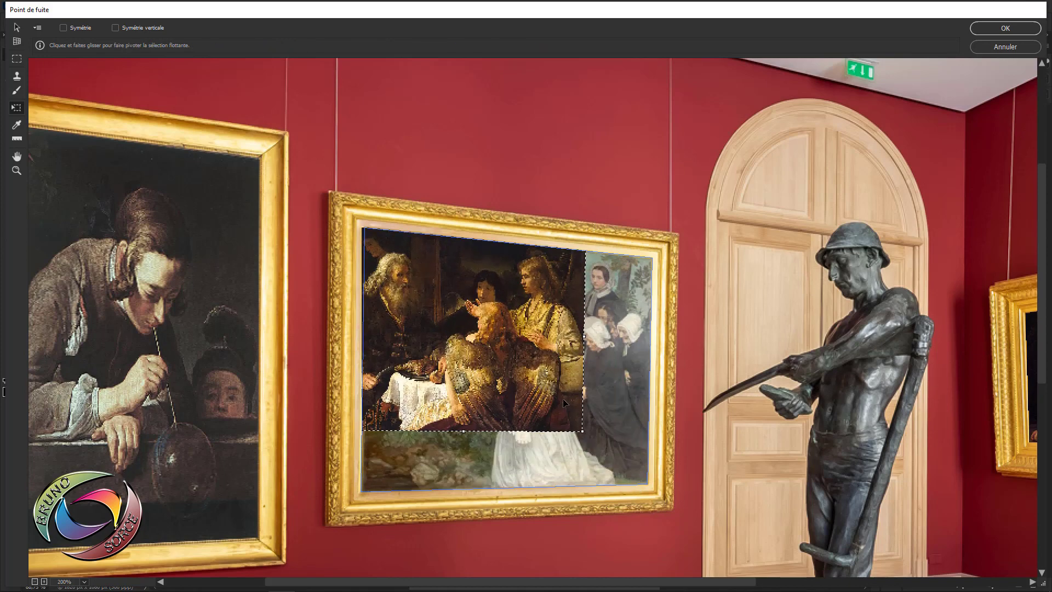
left_click_drag(585, 430, 655, 490)
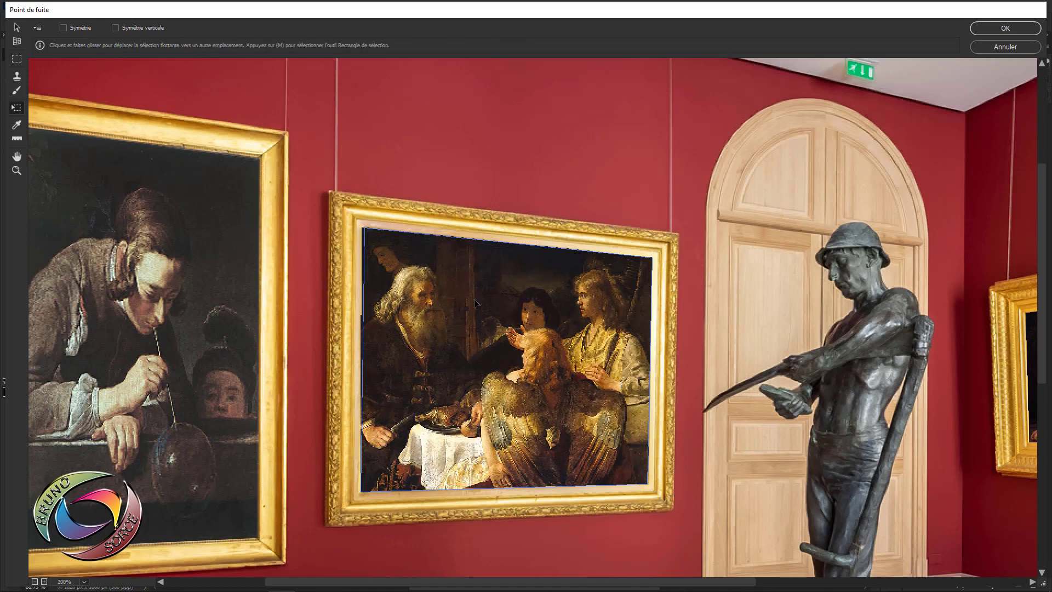
left_click(1006, 28)
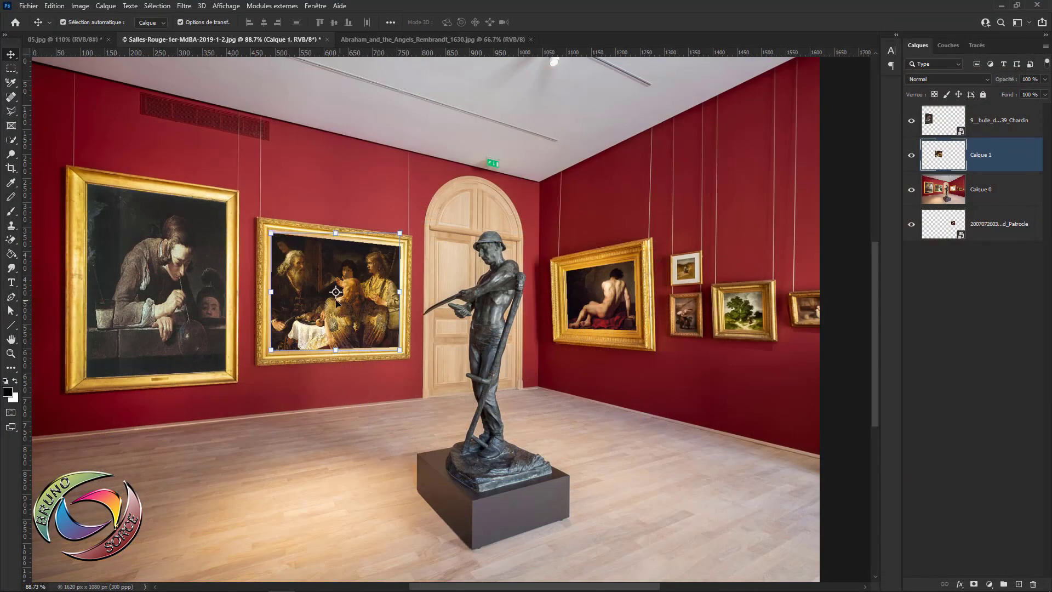
Check the fitted Rembrandt painting by hiding and reshowing Calque 1.
left_click(403, 162)
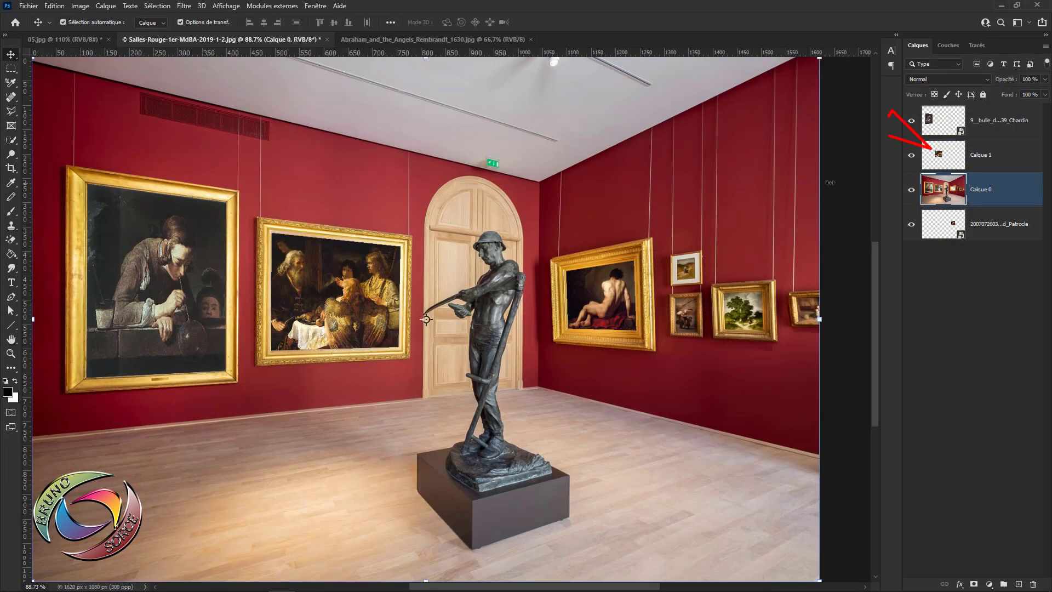
left_click(913, 159)
left_click(913, 159)
Switch to the 05.jpg document and delete the "blume bis" portrait layer covering the large billboard.
left_click(58, 40)
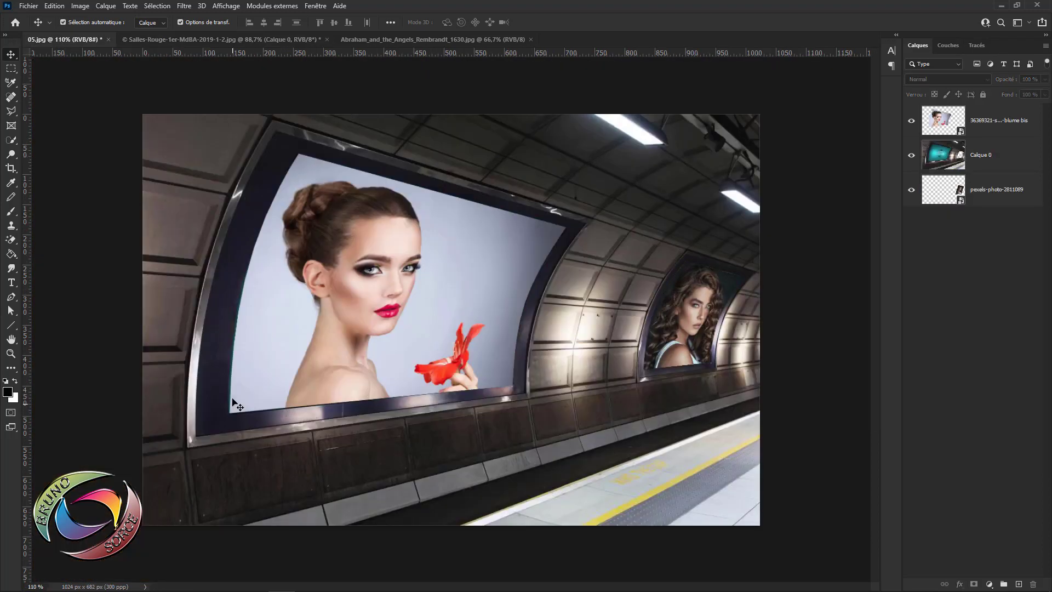
left_click(1002, 130)
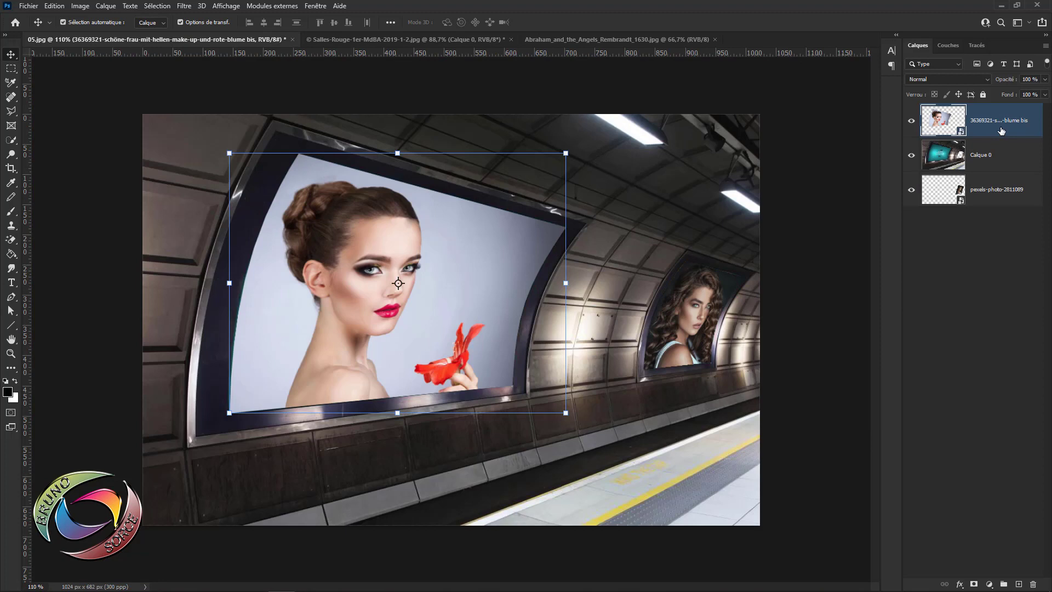
key("Delete")
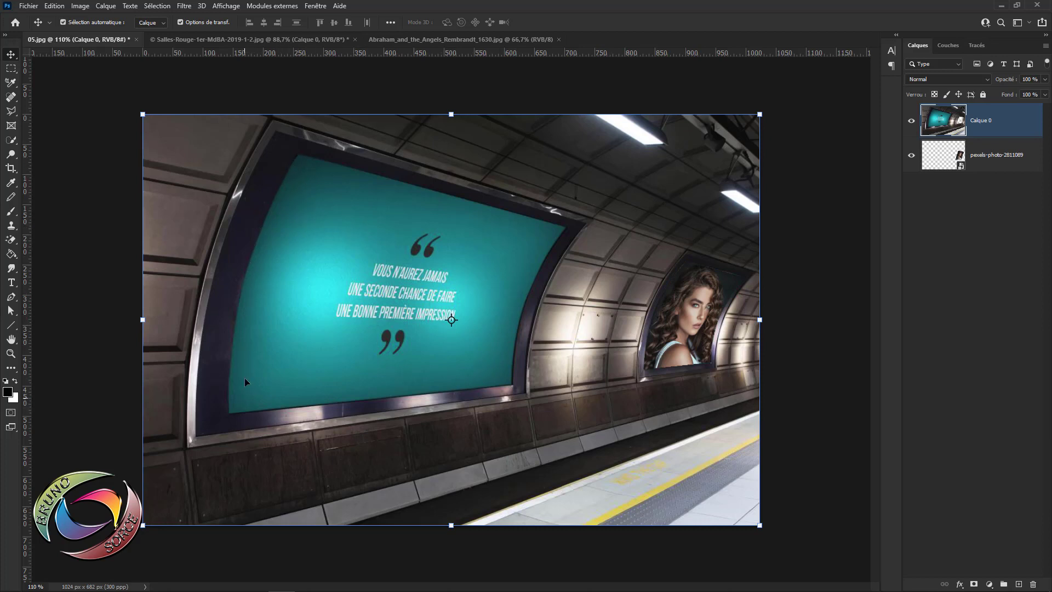
Place the "blume bis" portrait as an embedded image, scaled to 25% and positioned over the teal billboard.
left_click(26, 7)
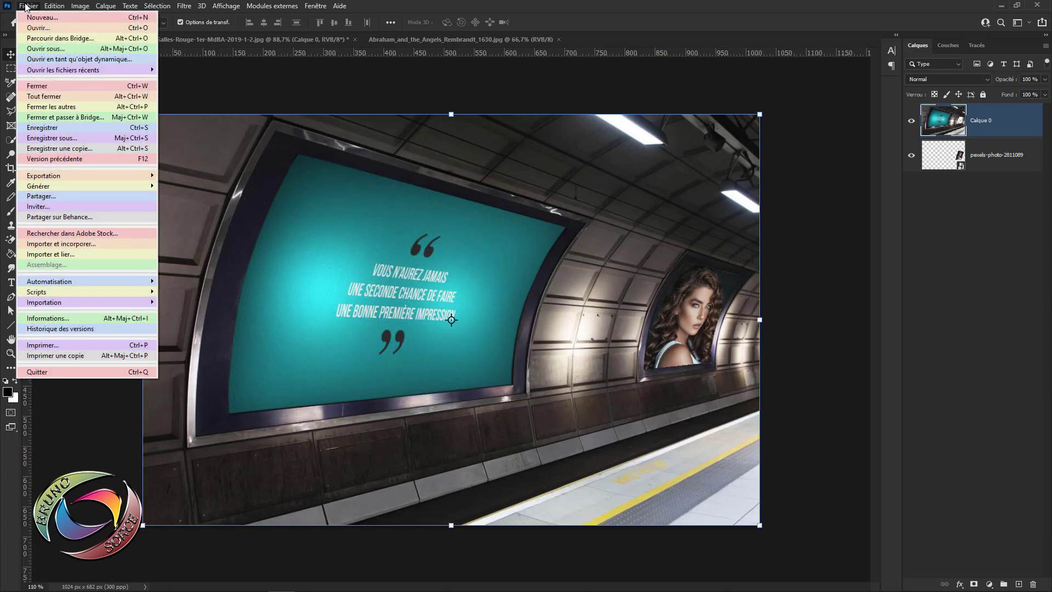
left_click(58, 244)
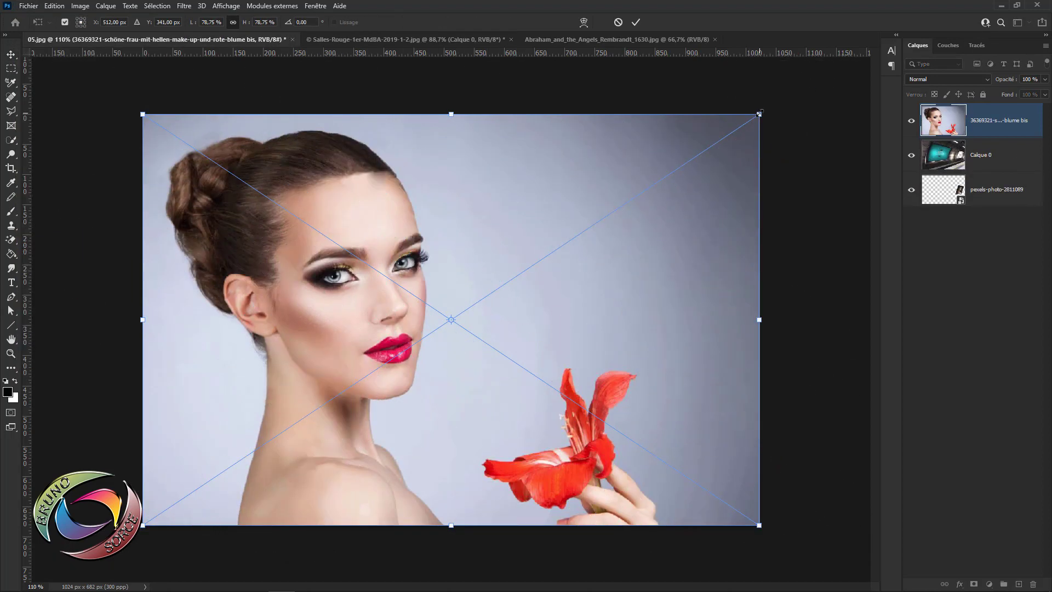
left_click_drag(759, 114, 438, 224)
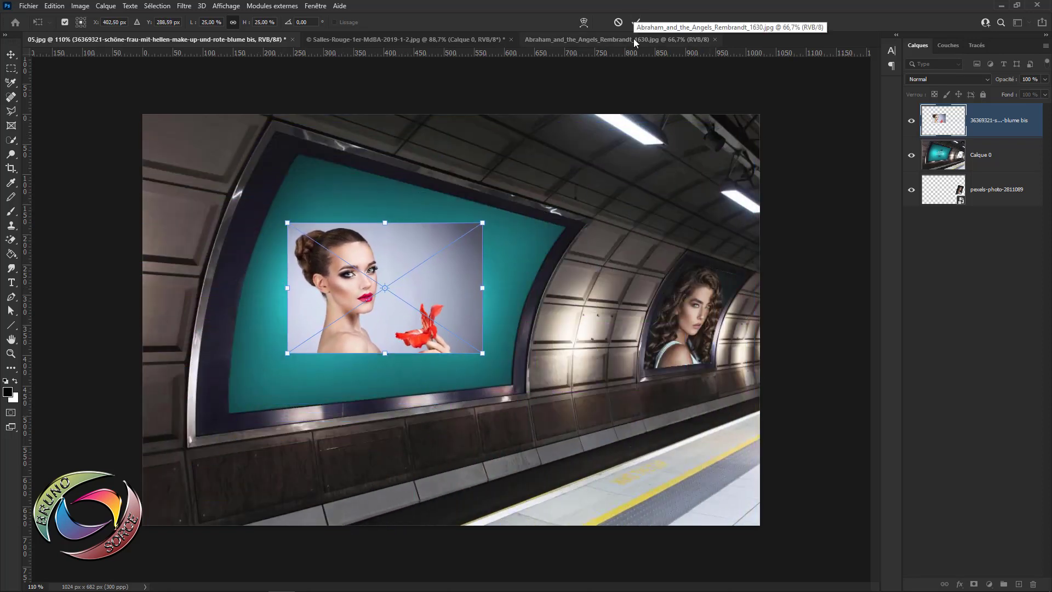
key("Return")
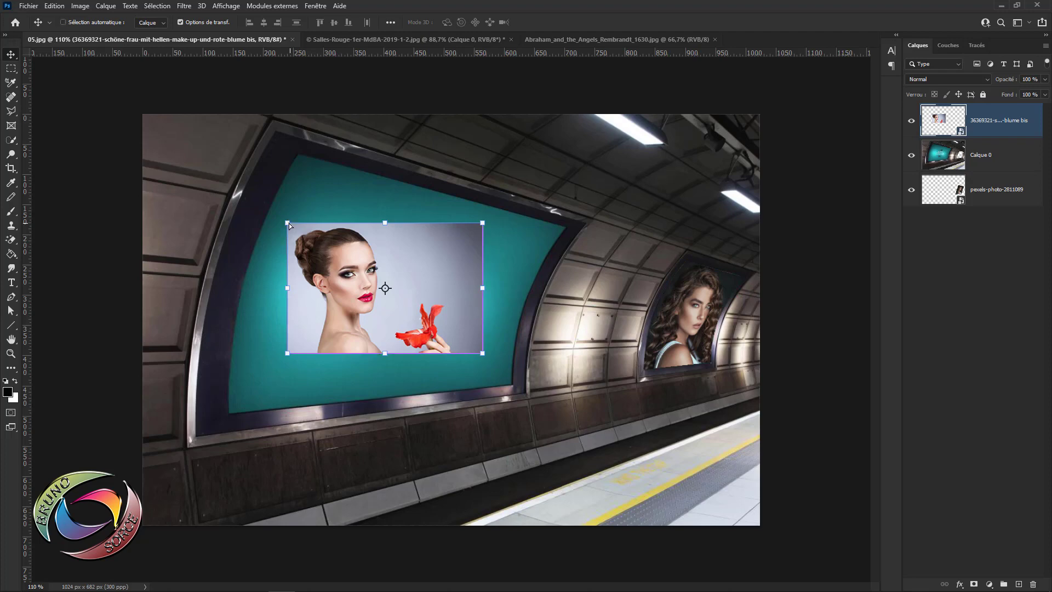
Distort the placed portrait so its four corners sit on the corners of the teal billboard, and apply the transformation.
scroll(313, 189, "up", 5)
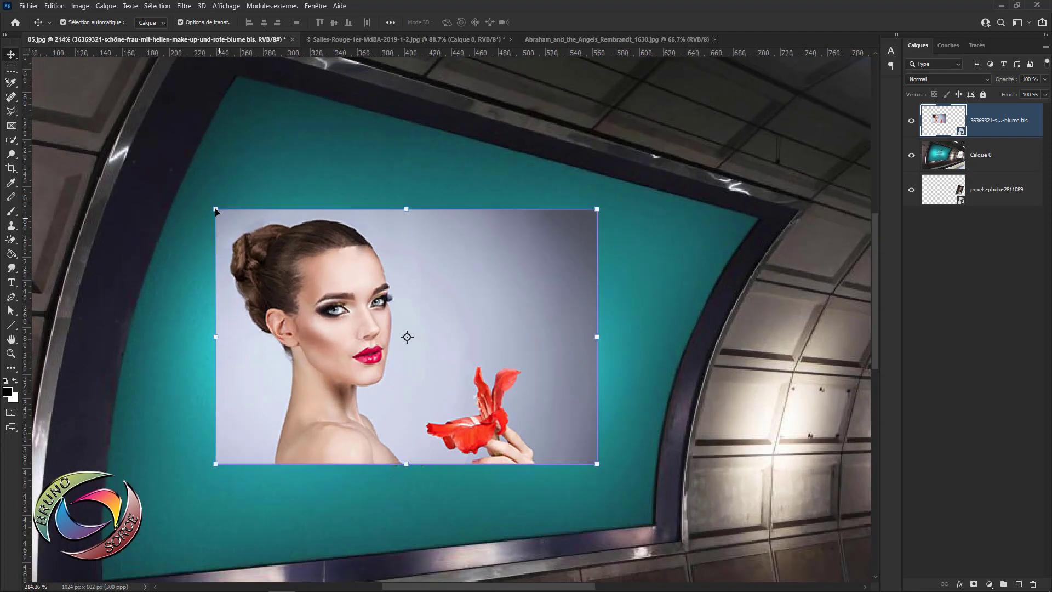
left_click_drag(220, 217, 236, 77)
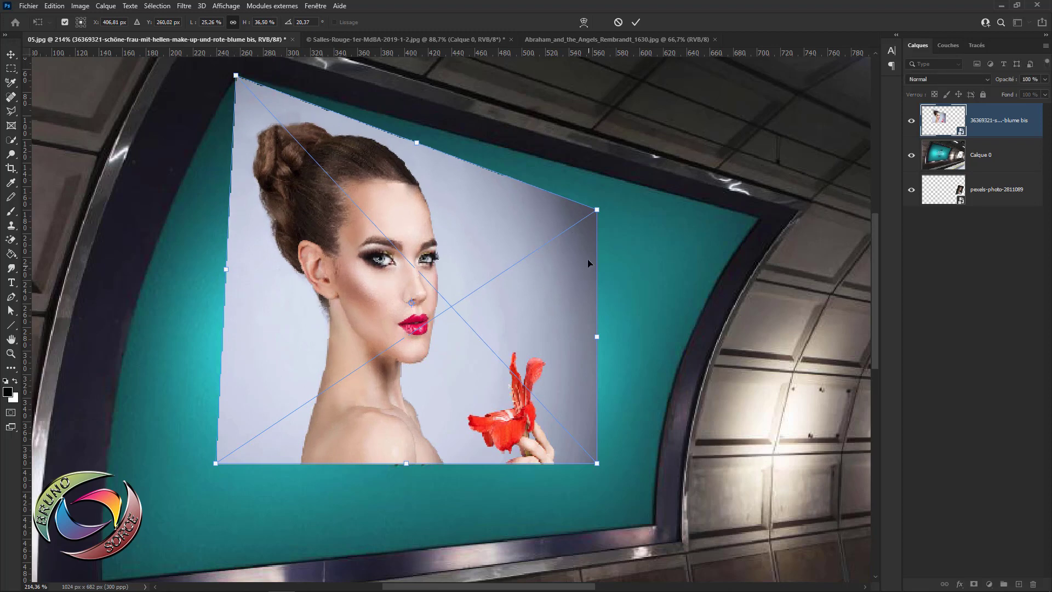
left_click_drag(598, 209, 759, 219)
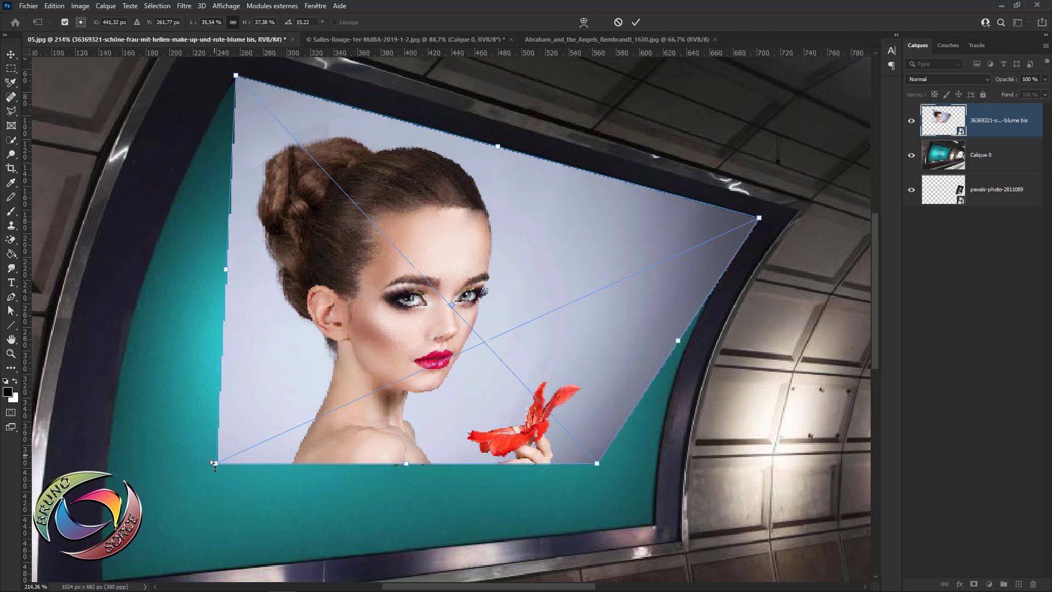
left_click_drag(216, 482, 231, 444)
left_click_drag(222, 502, 265, 384)
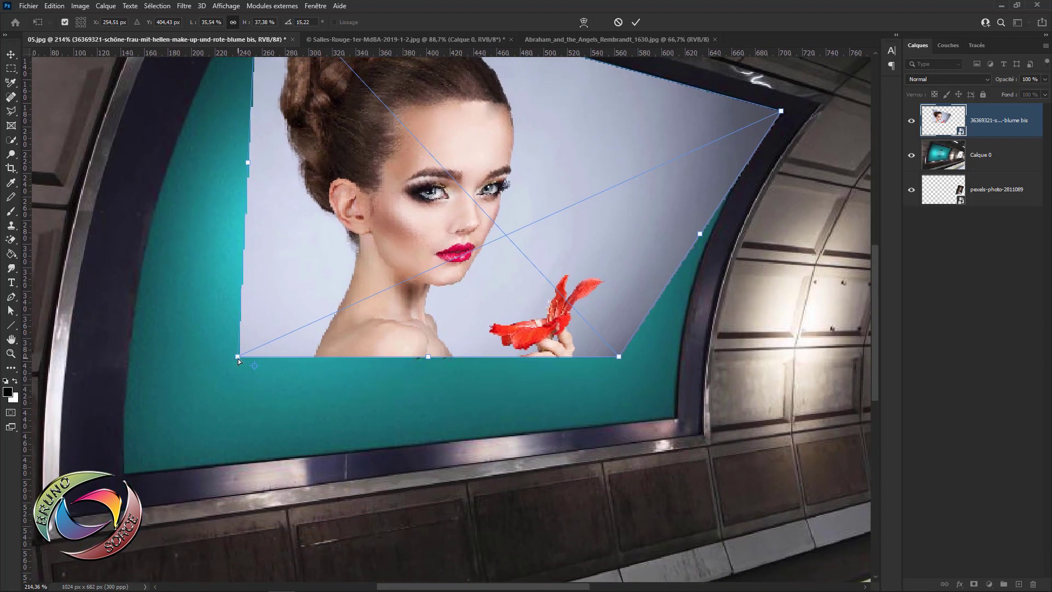
left_click_drag(239, 357, 124, 476)
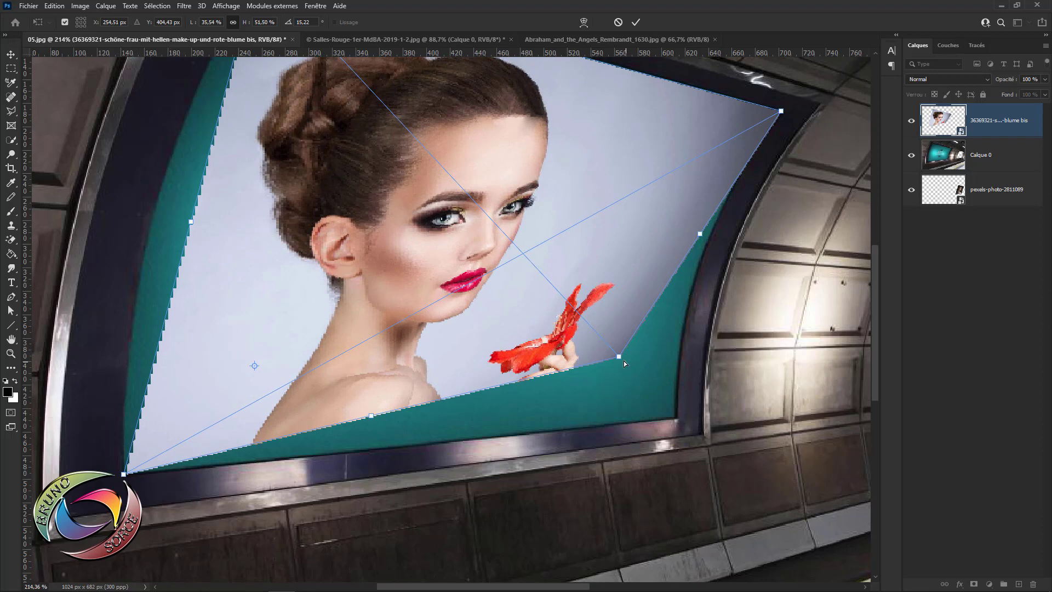
left_click_drag(621, 357, 674, 416)
left_click(636, 23)
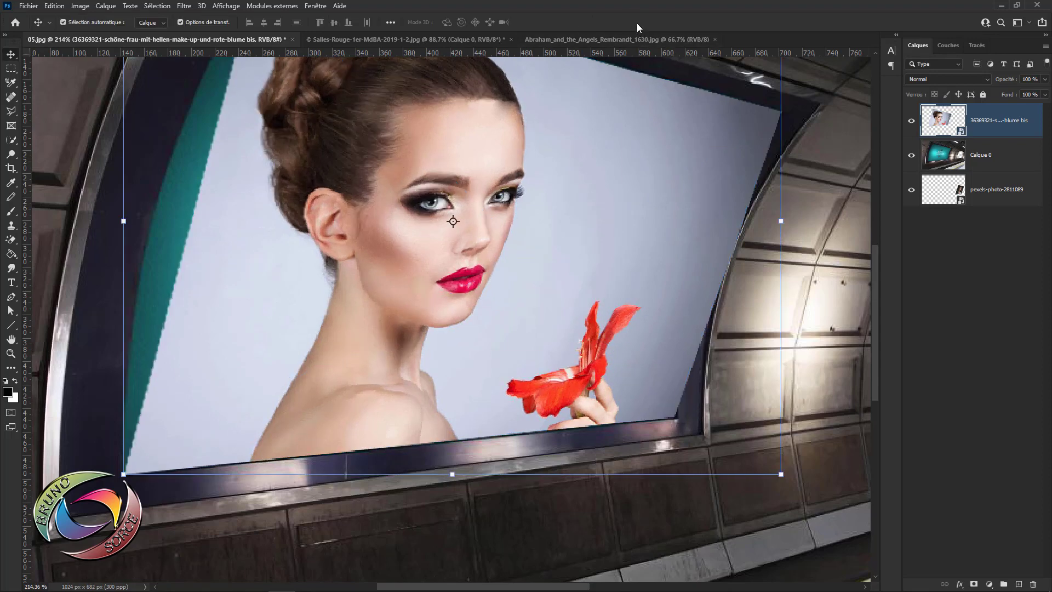
Warp (Déformation) the portrait by bending its left edge outward until it follows the billboard's curved left side.
scroll(494, 247, "down", 3)
scroll(468, 254, "up", 2)
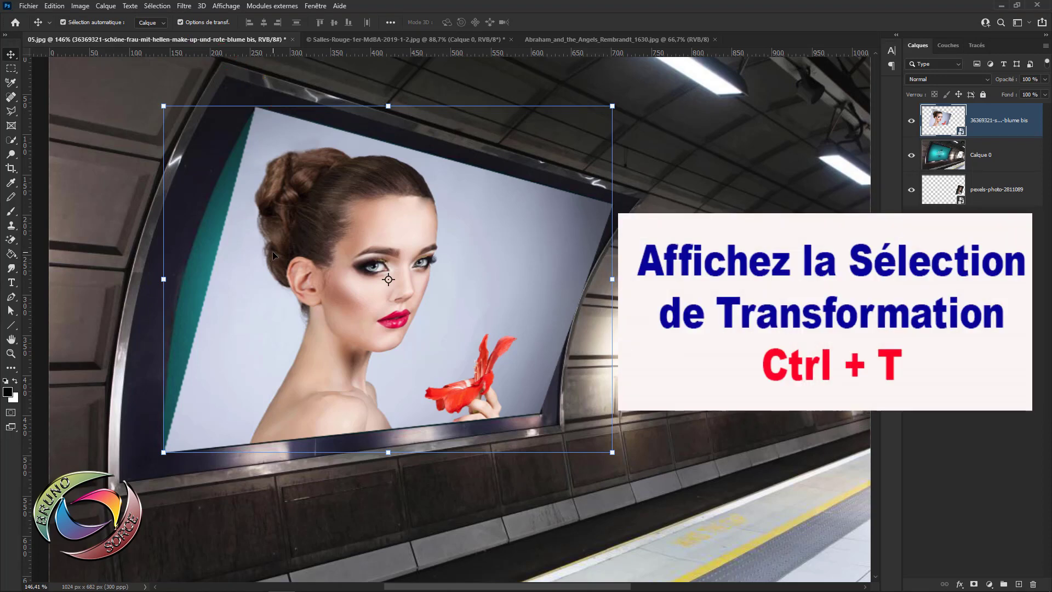
key("ctrl")
key("ctrl+t")
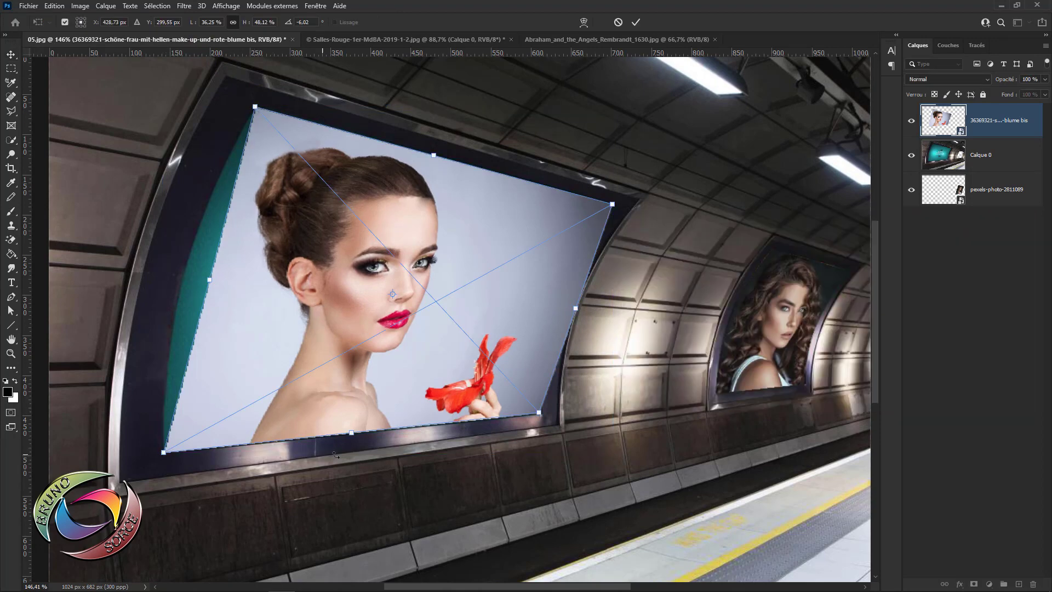
right_click(403, 208)
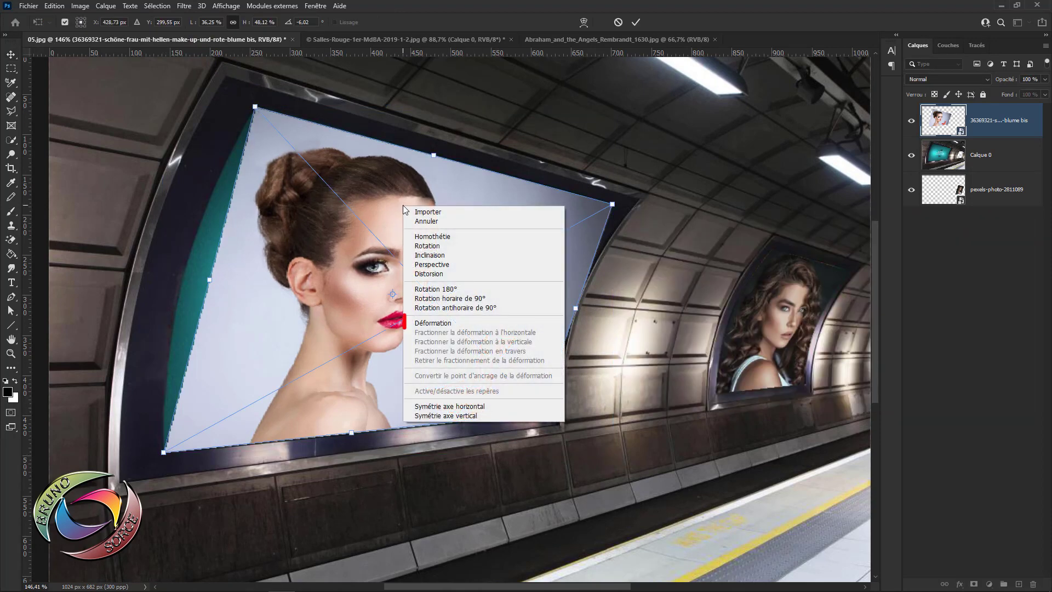
left_click(425, 325)
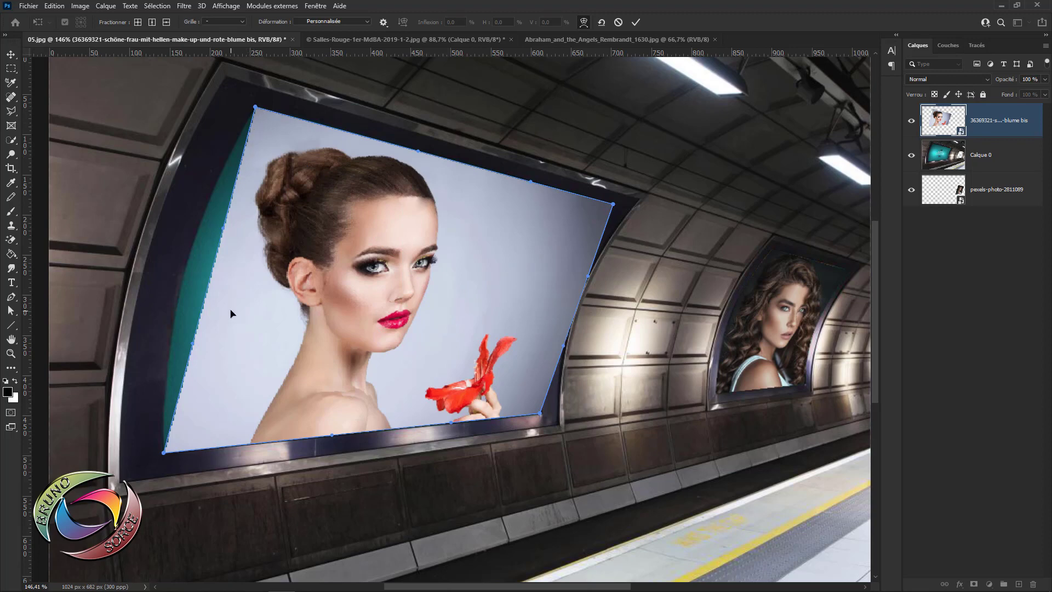
scroll(223, 234, "up", 3)
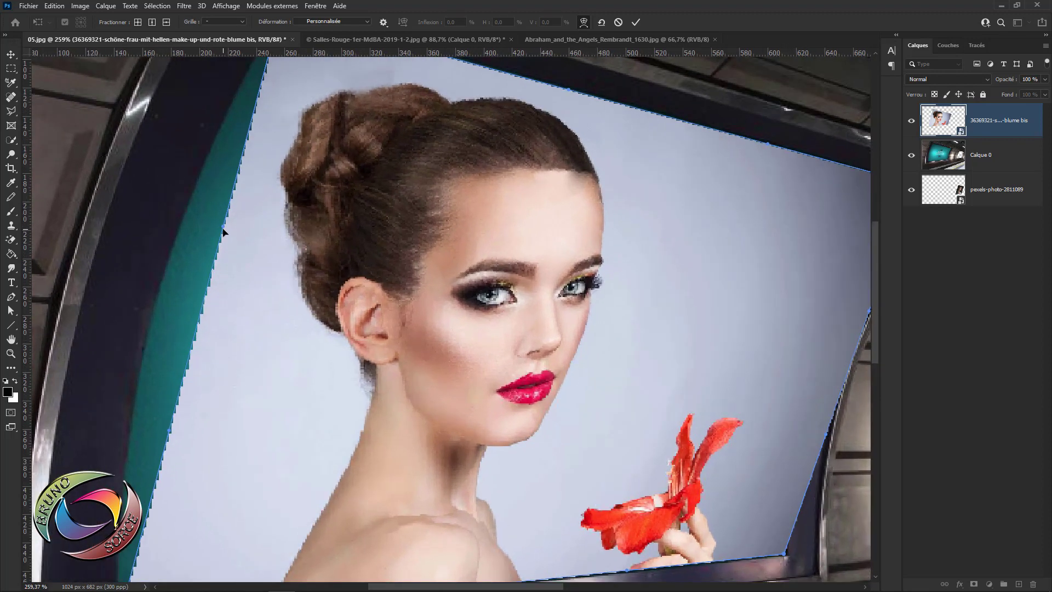
scroll(225, 229, "down", 3)
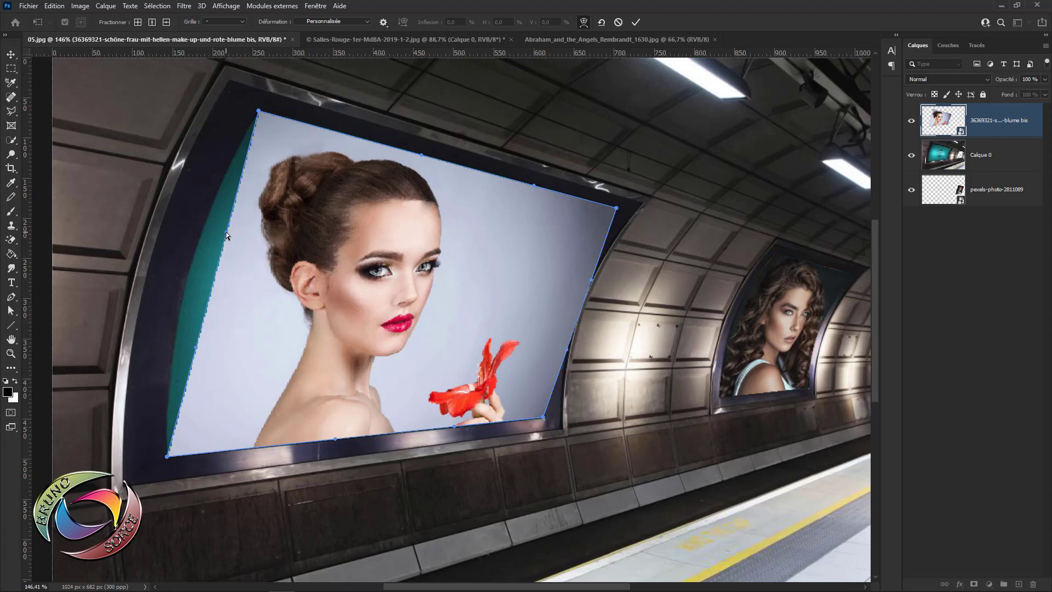
left_click_drag(227, 236, 221, 251)
left_click_drag(213, 246, 179, 240)
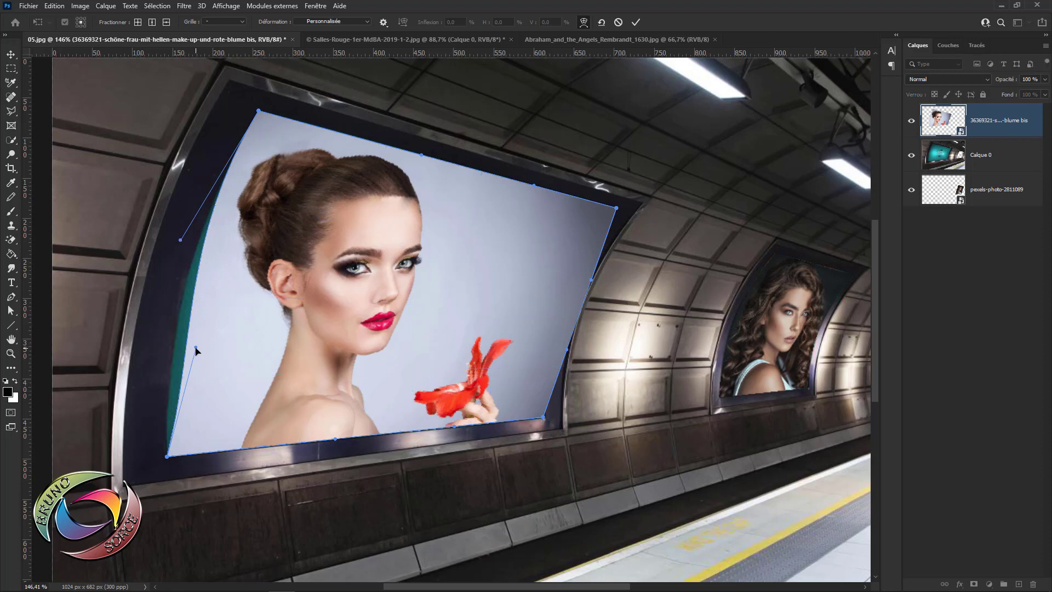
left_click_drag(196, 349, 177, 324)
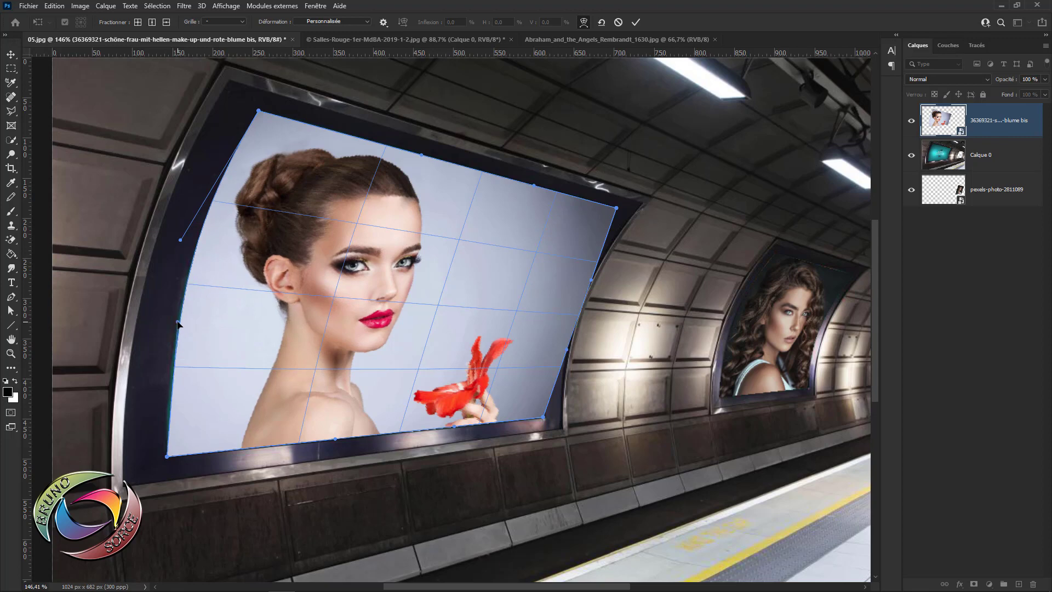
scroll(190, 413, "up", 3)
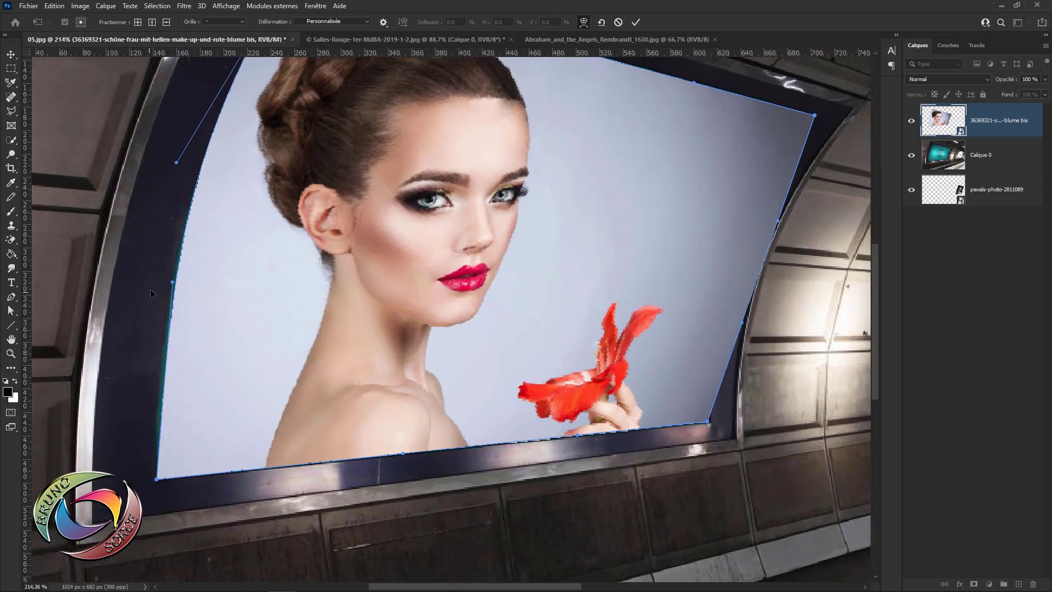
left_click_drag(173, 284, 165, 298)
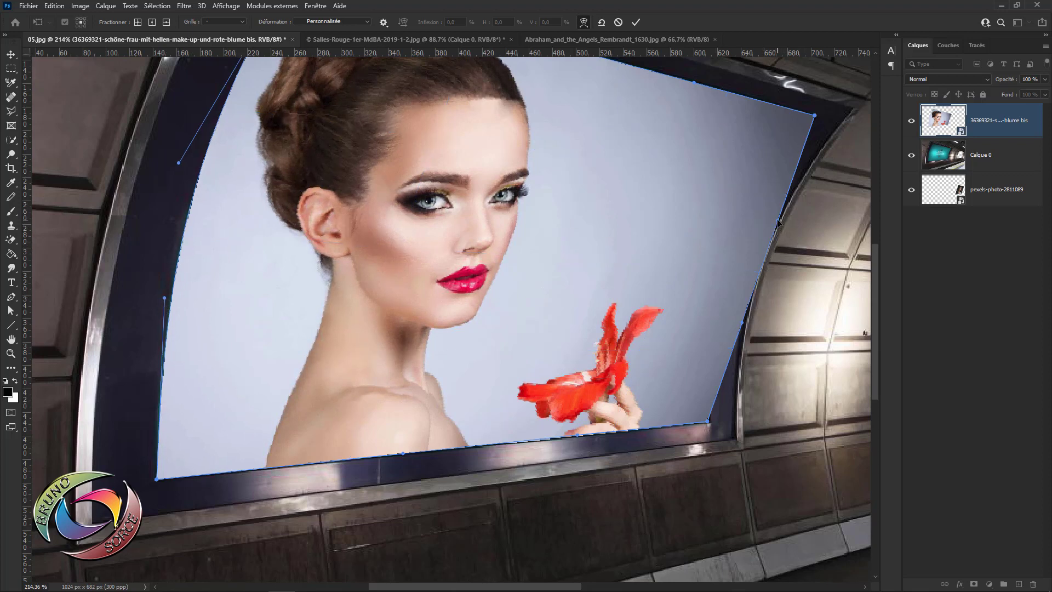
Warp the portrait by bending its right edge inward until it follows the billboard's curved right side, apply the transformation and deselect the layer.
left_click_drag(778, 222, 729, 215)
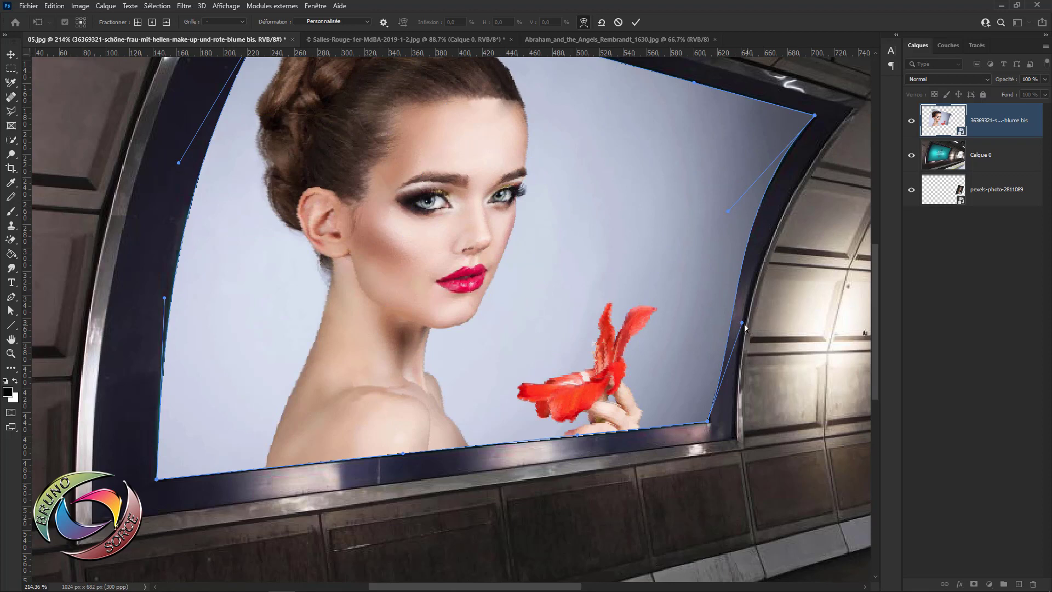
left_click_drag(742, 325, 716, 299)
left_click_drag(729, 214, 736, 216)
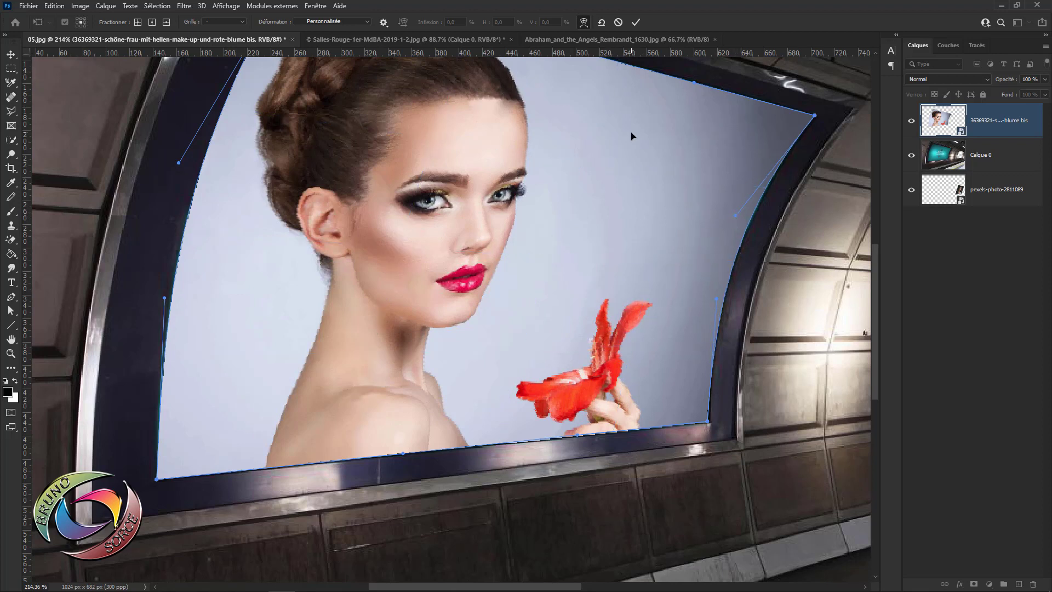
key("Return")
scroll(585, 214, "down", 8)
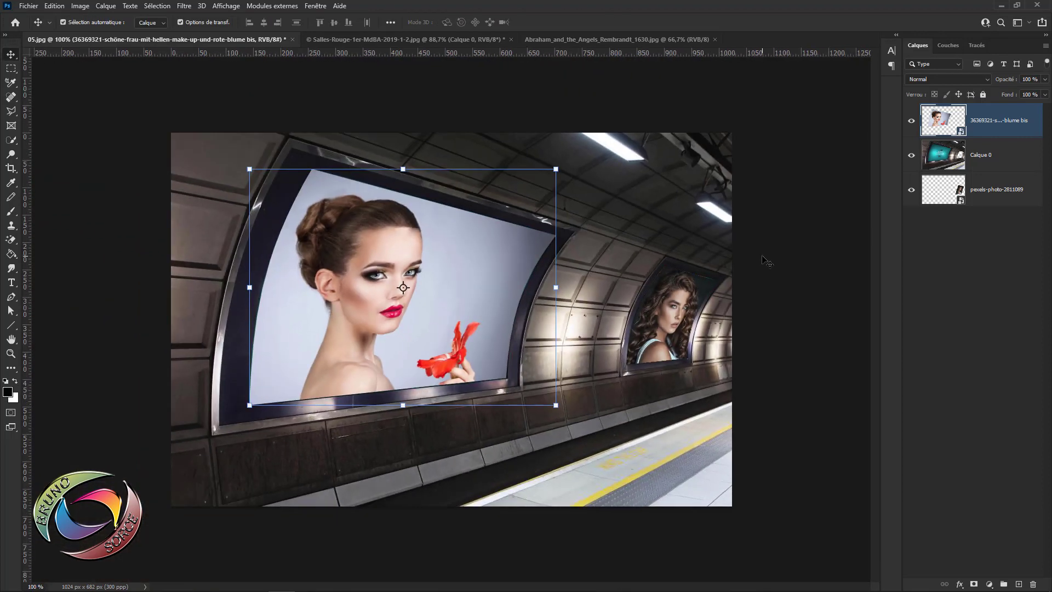
left_click(764, 257)
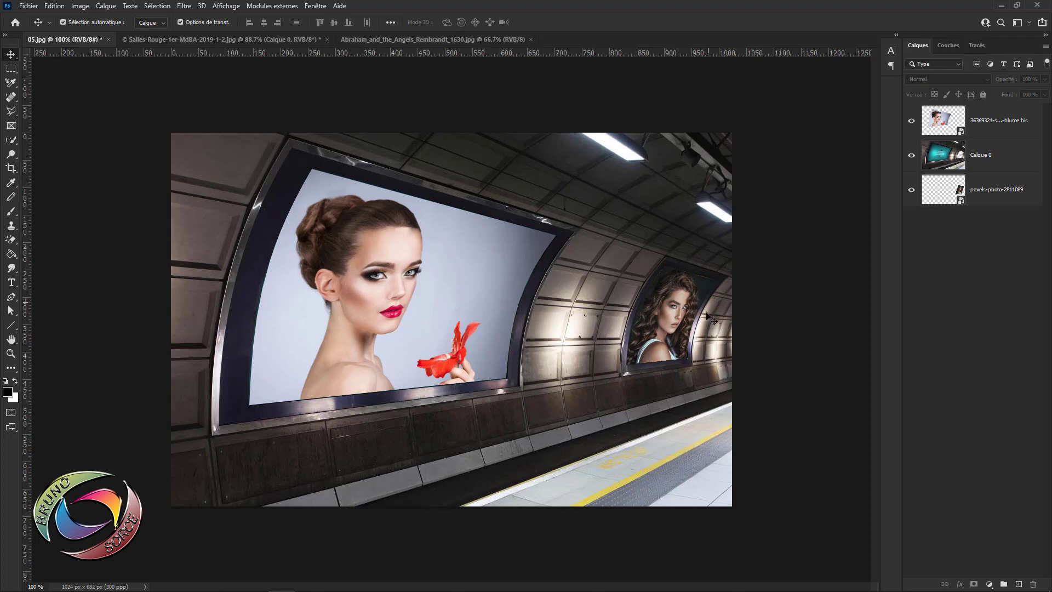
Toggle the pexels-photo layer off and on to check the small billboard's cut-out opening, and switch to the Salles-Rouge gallery document.
left_click(912, 189)
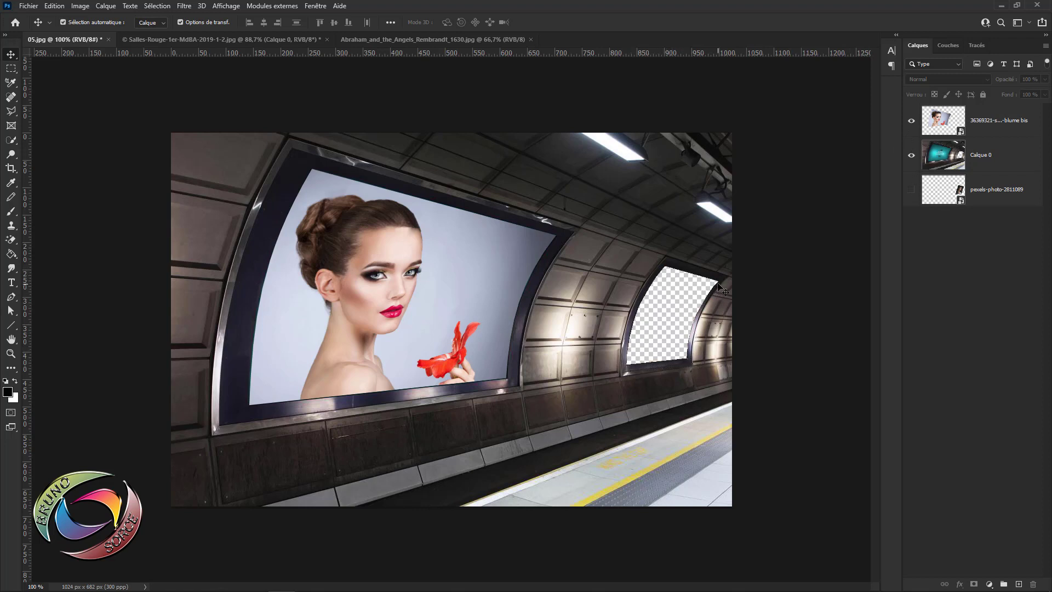
left_click(912, 190)
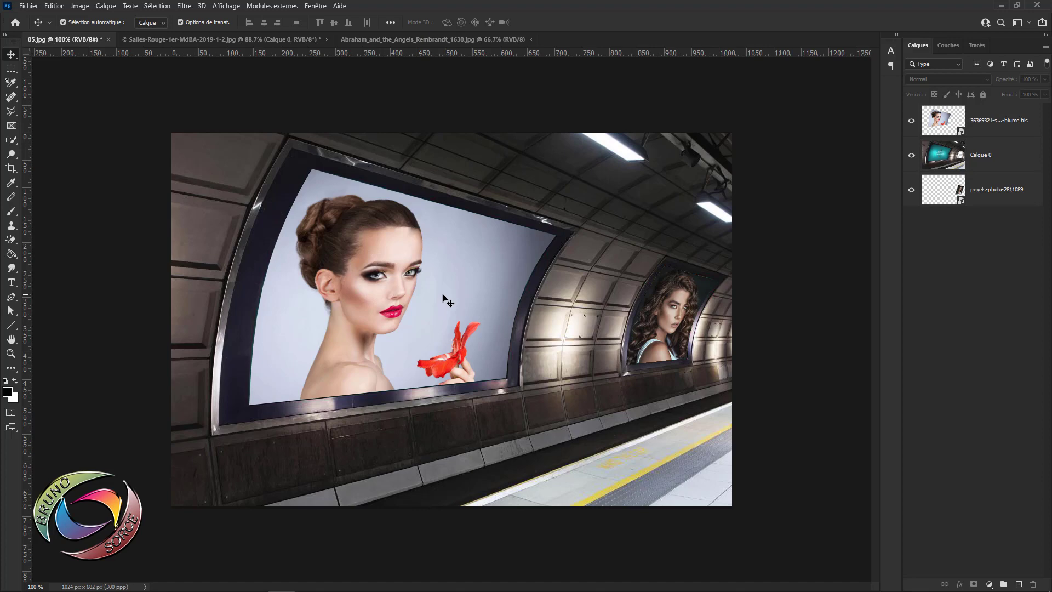
left_click(179, 40)
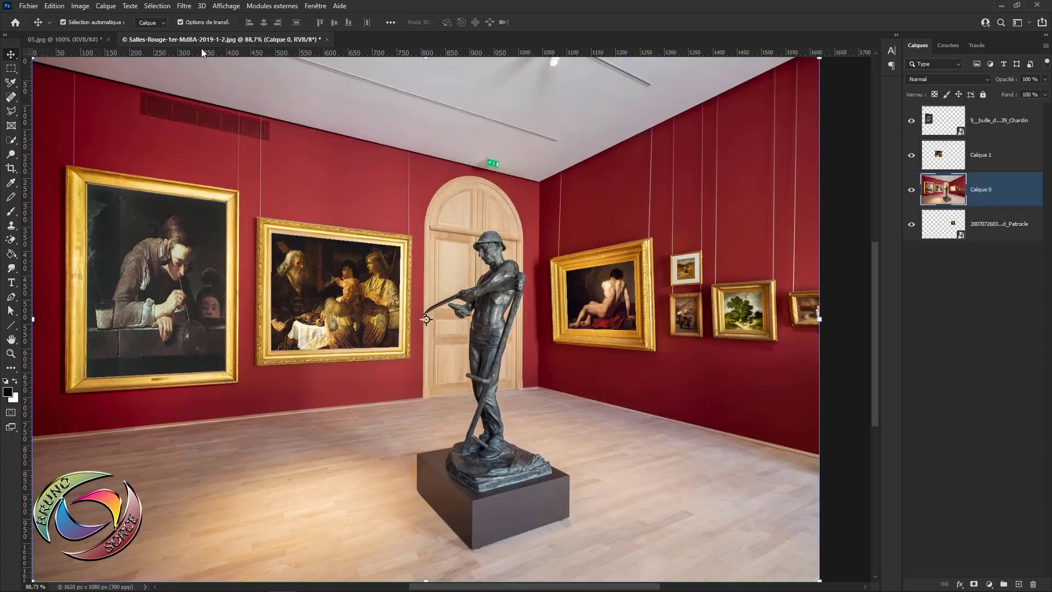